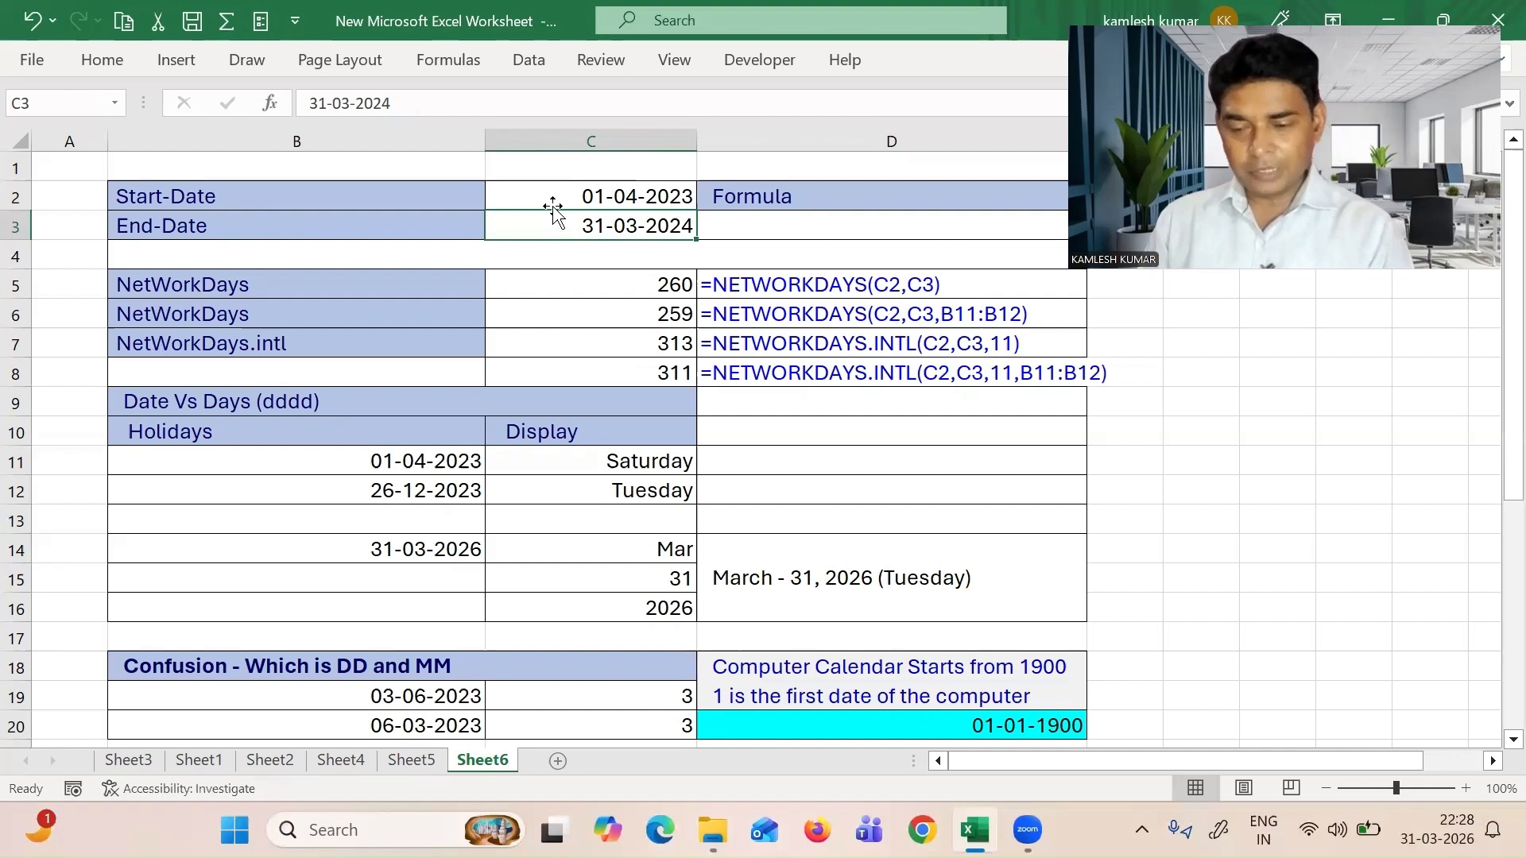
Clear C5 and re-enter =NETWORKDAYS(C2,C3) to count workdays between the start and end dates
left_click(605, 197)
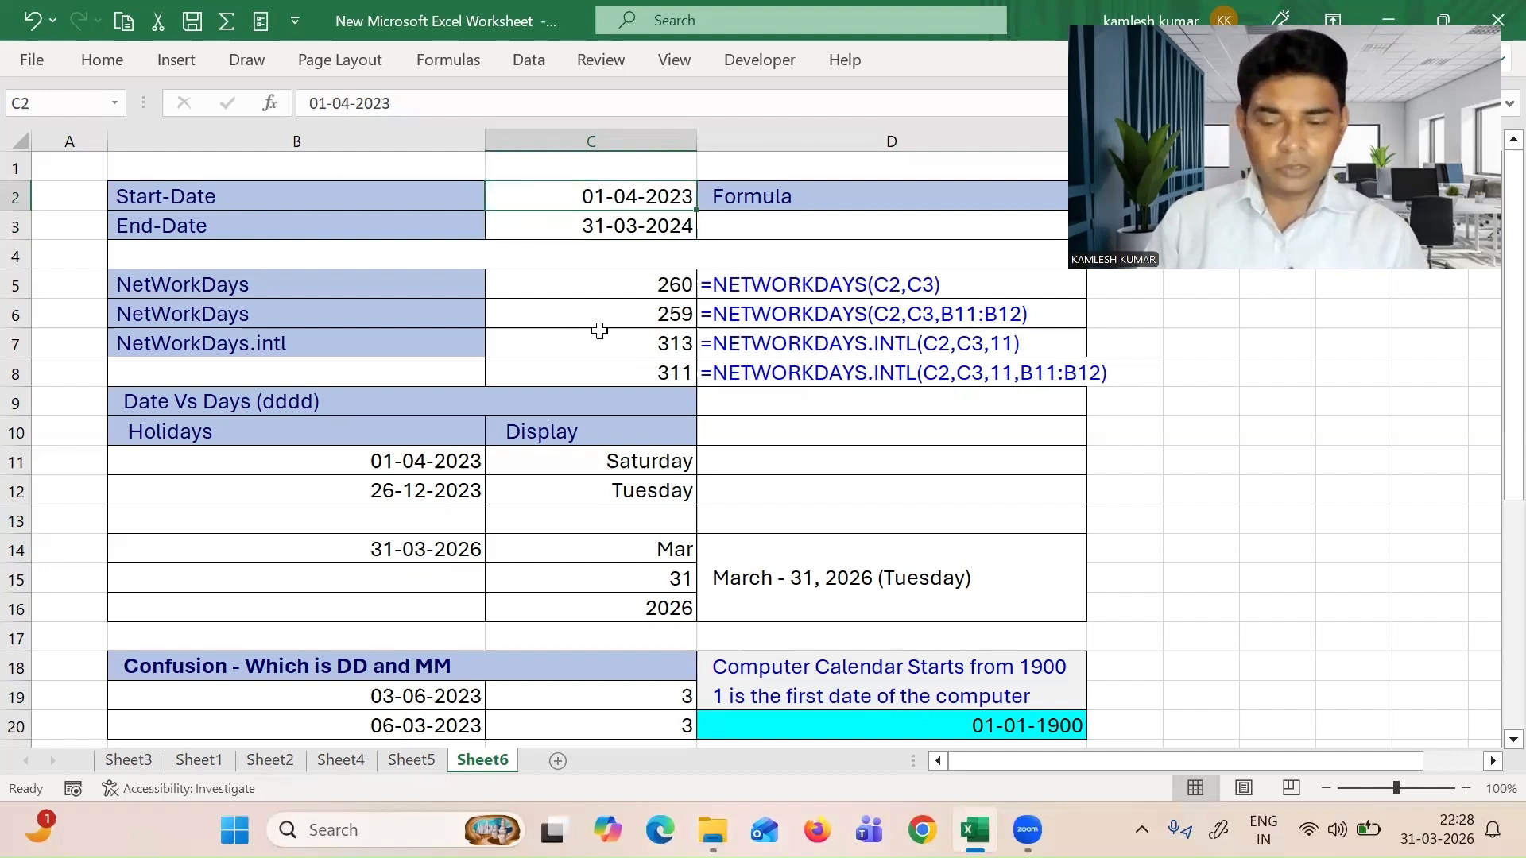
left_click(622, 231)
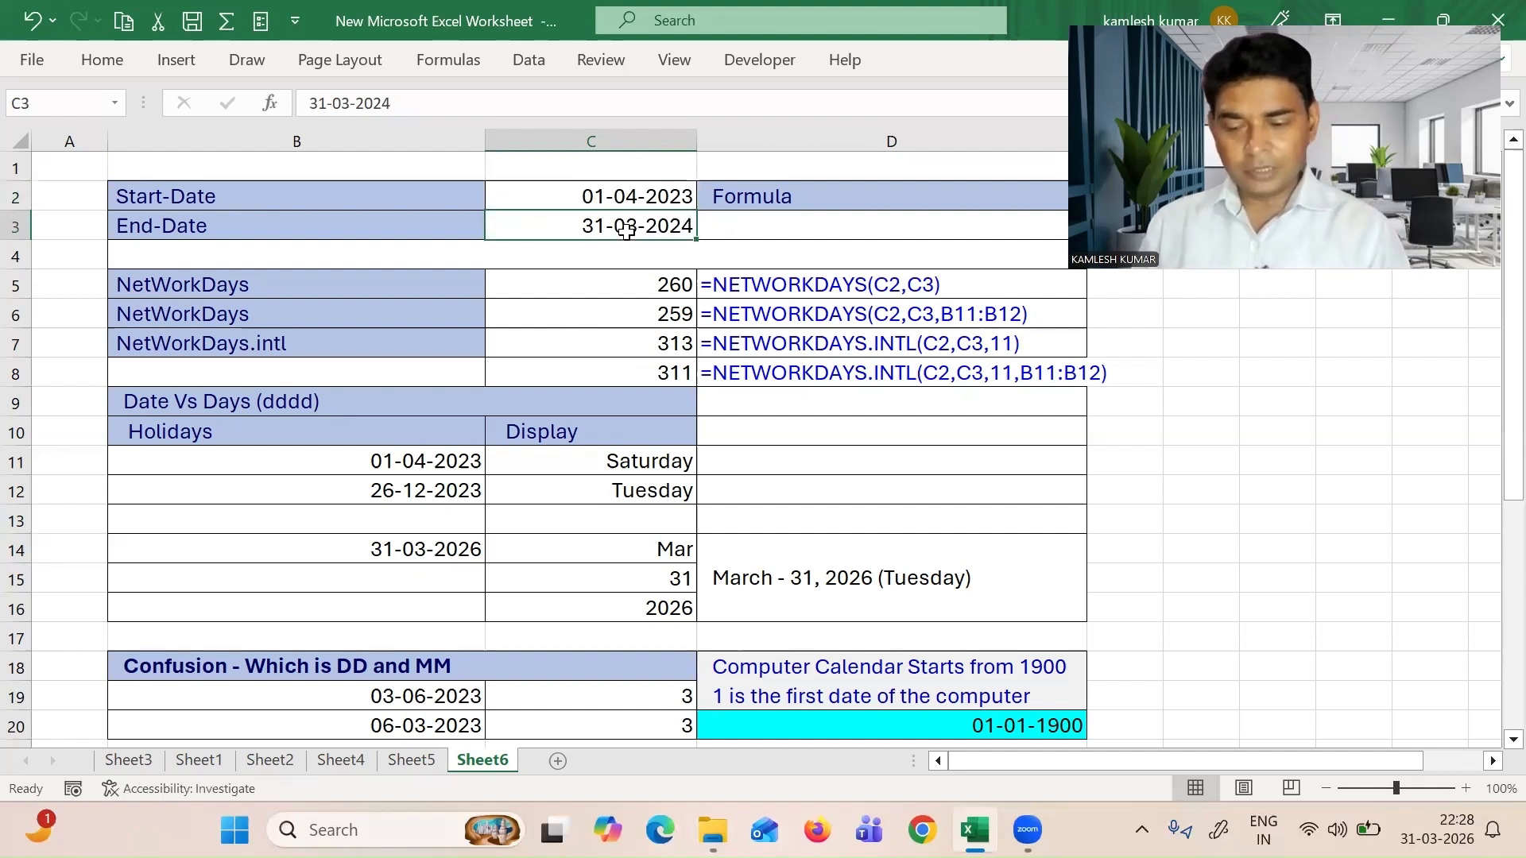
left_click(603, 289)
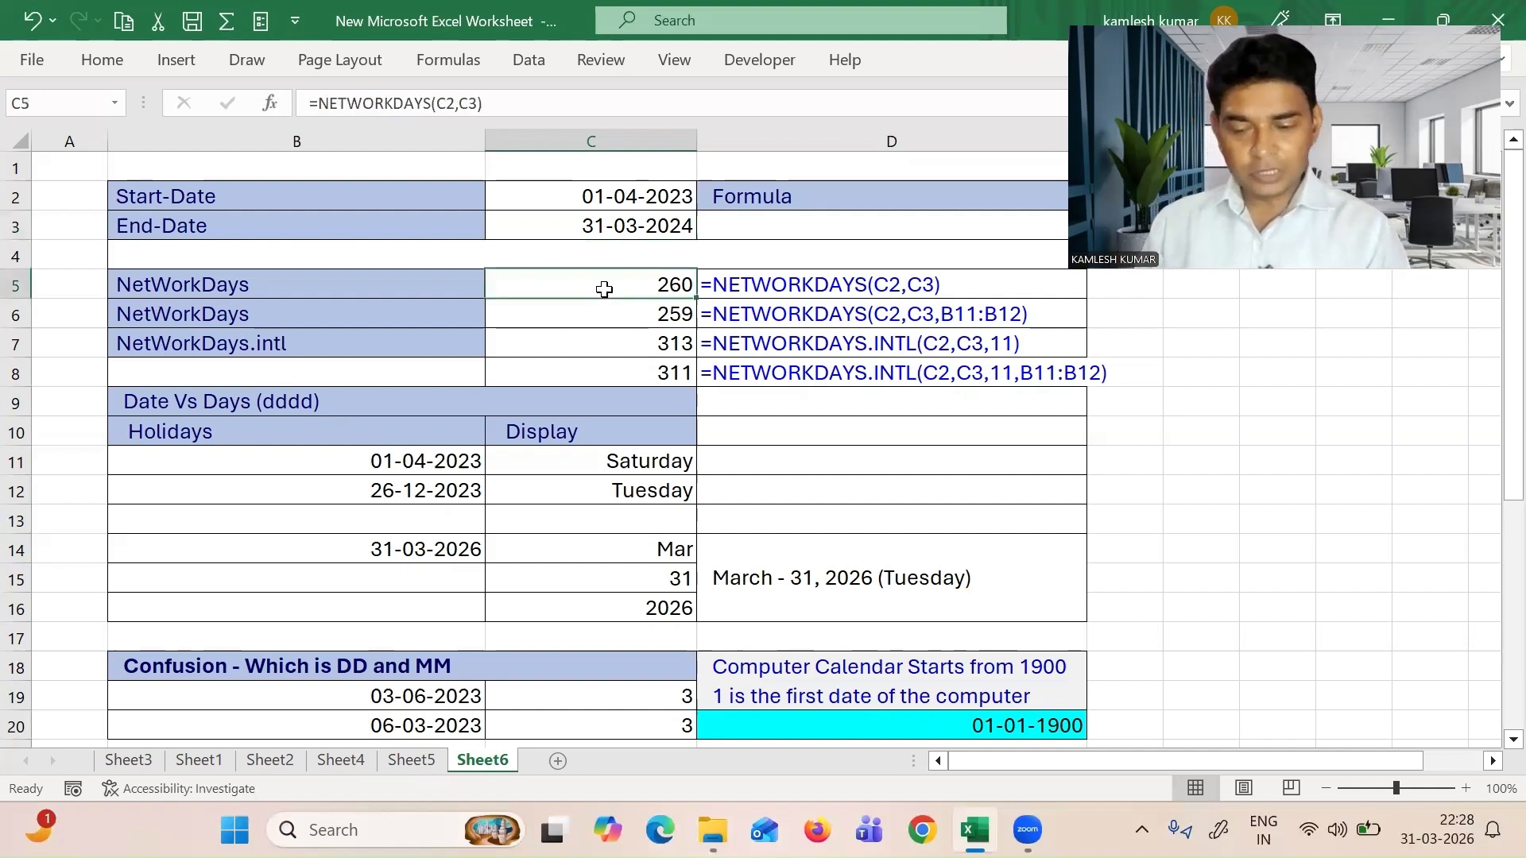
key("Delete")
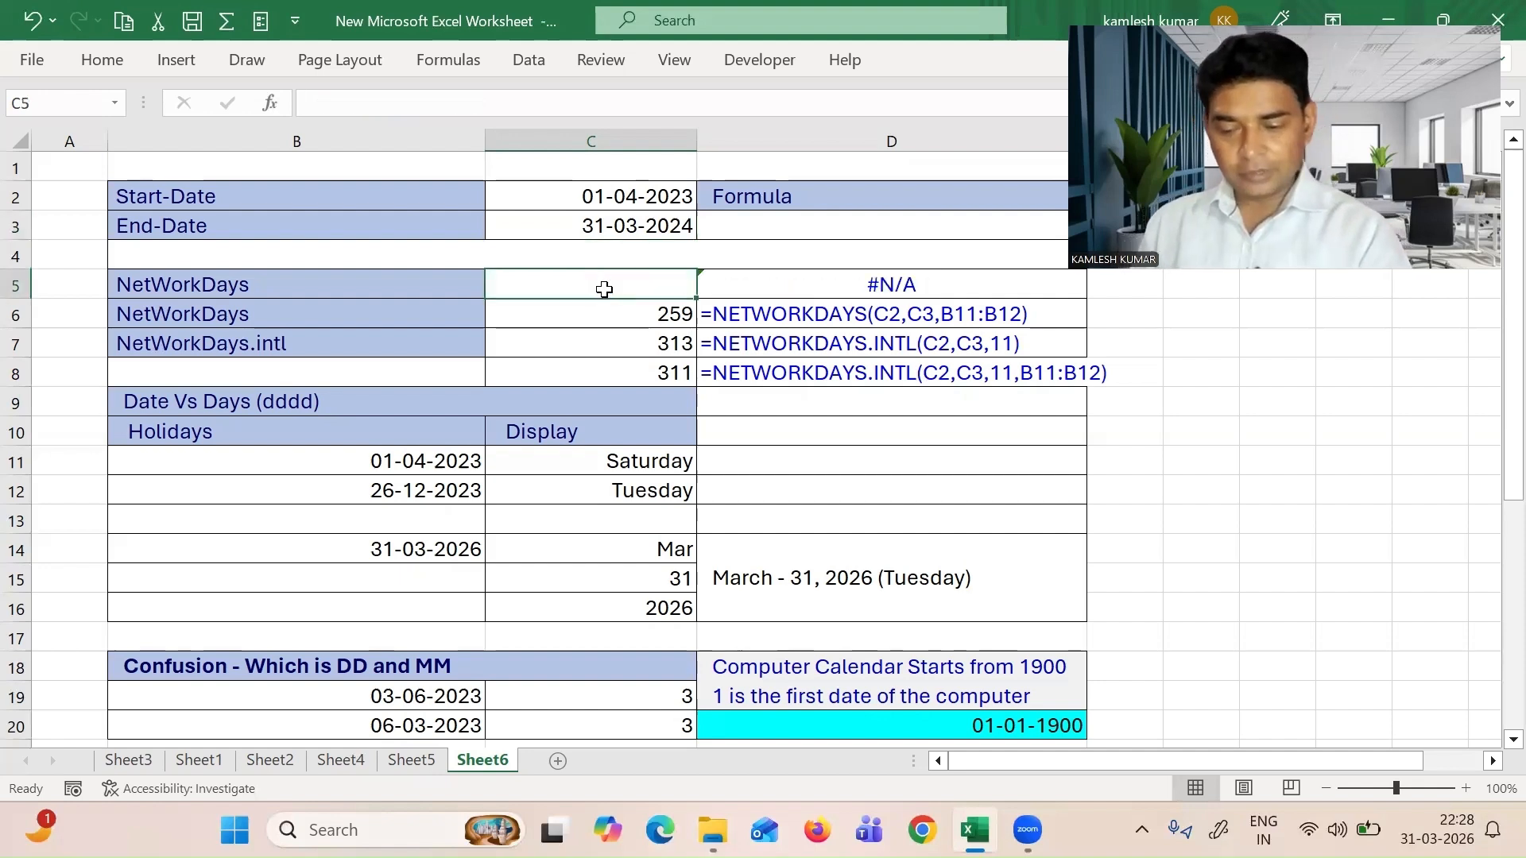
type("=net")
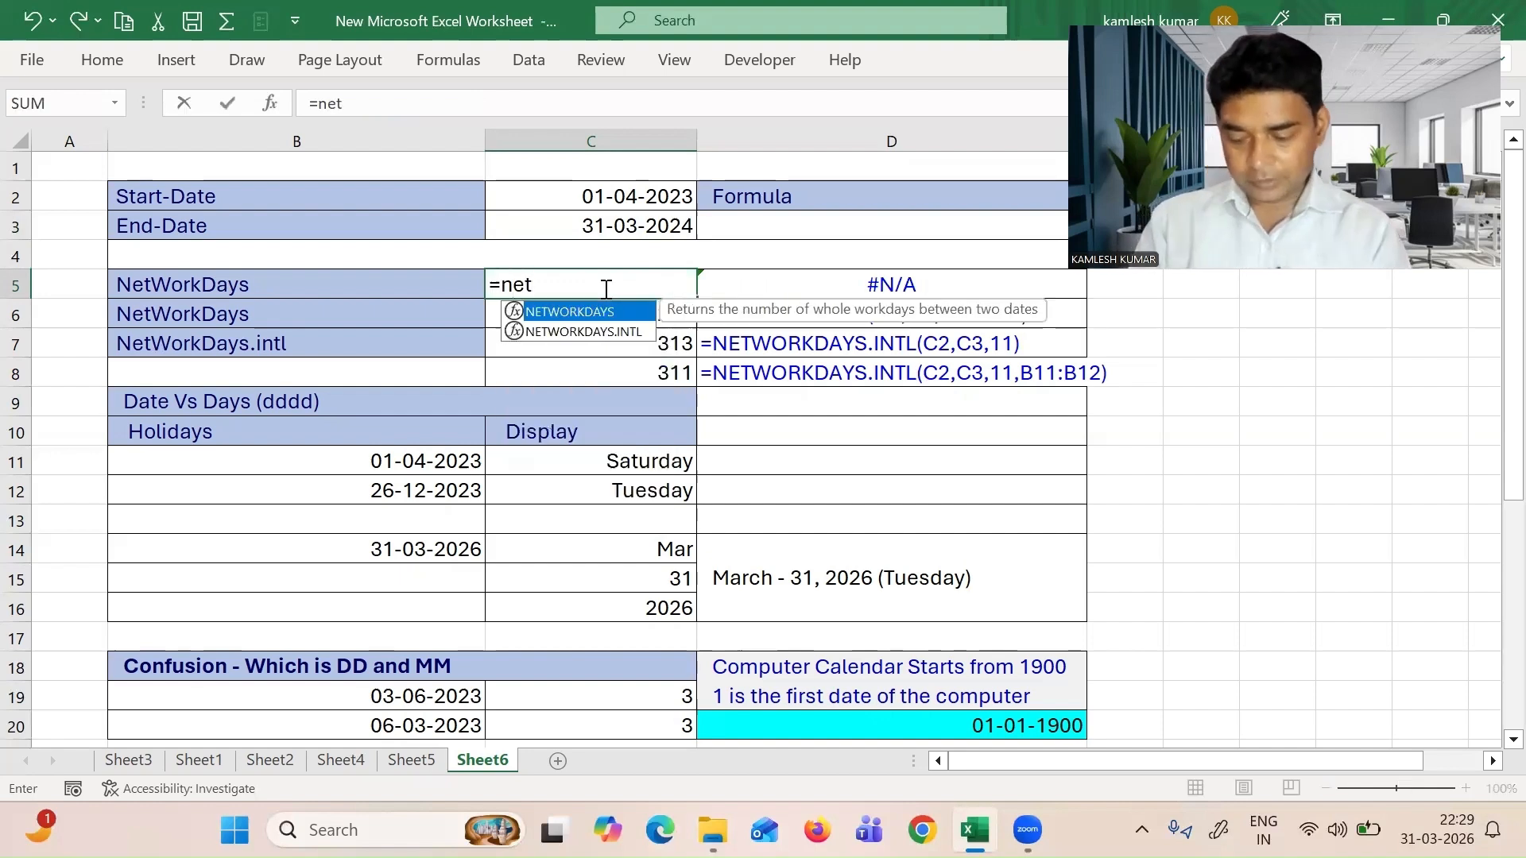
key("Tab")
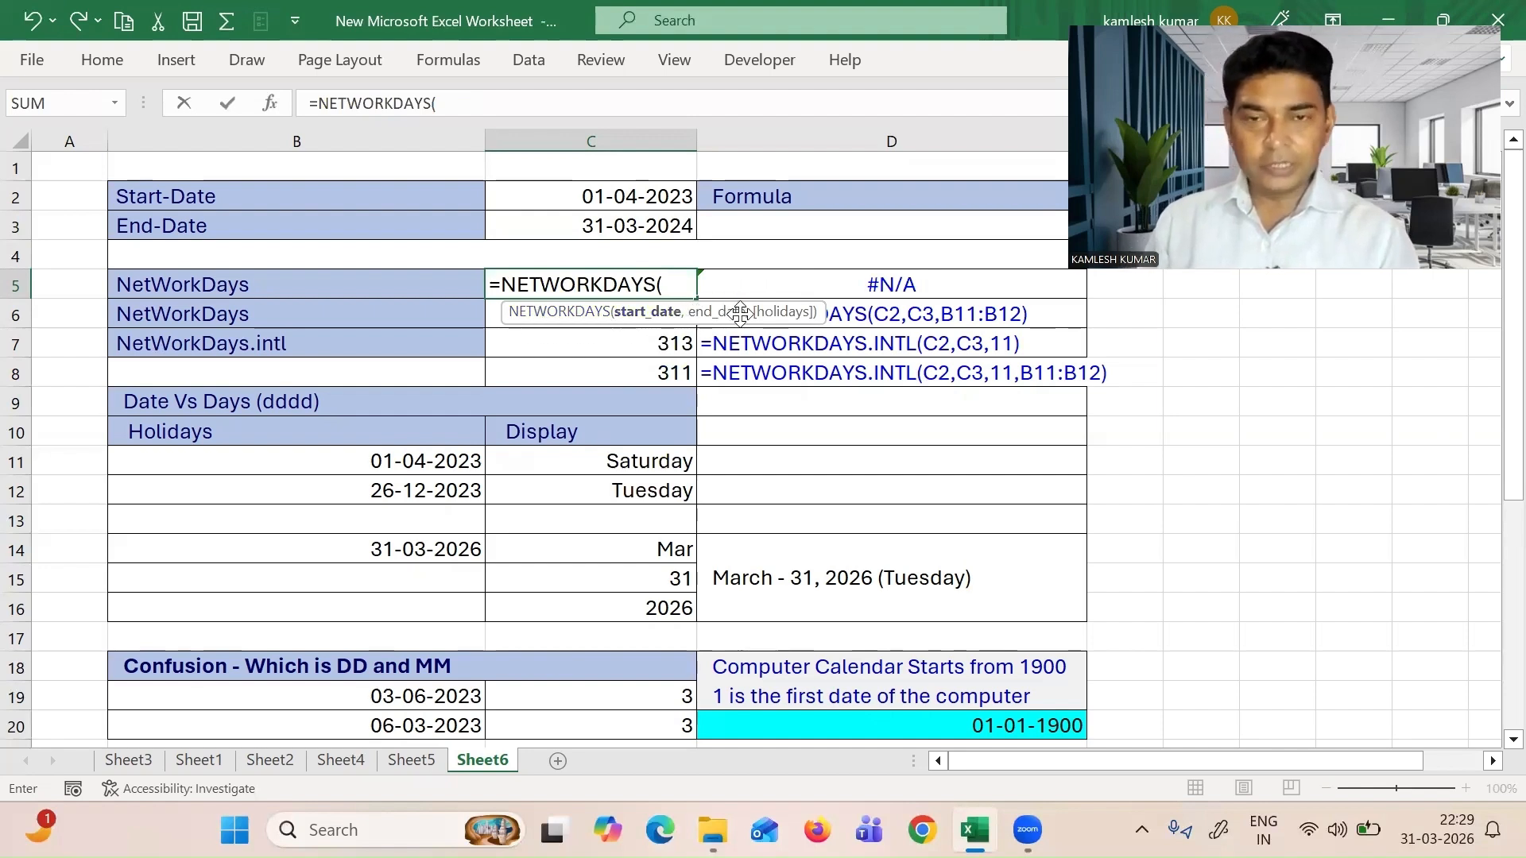
left_click(637, 197)
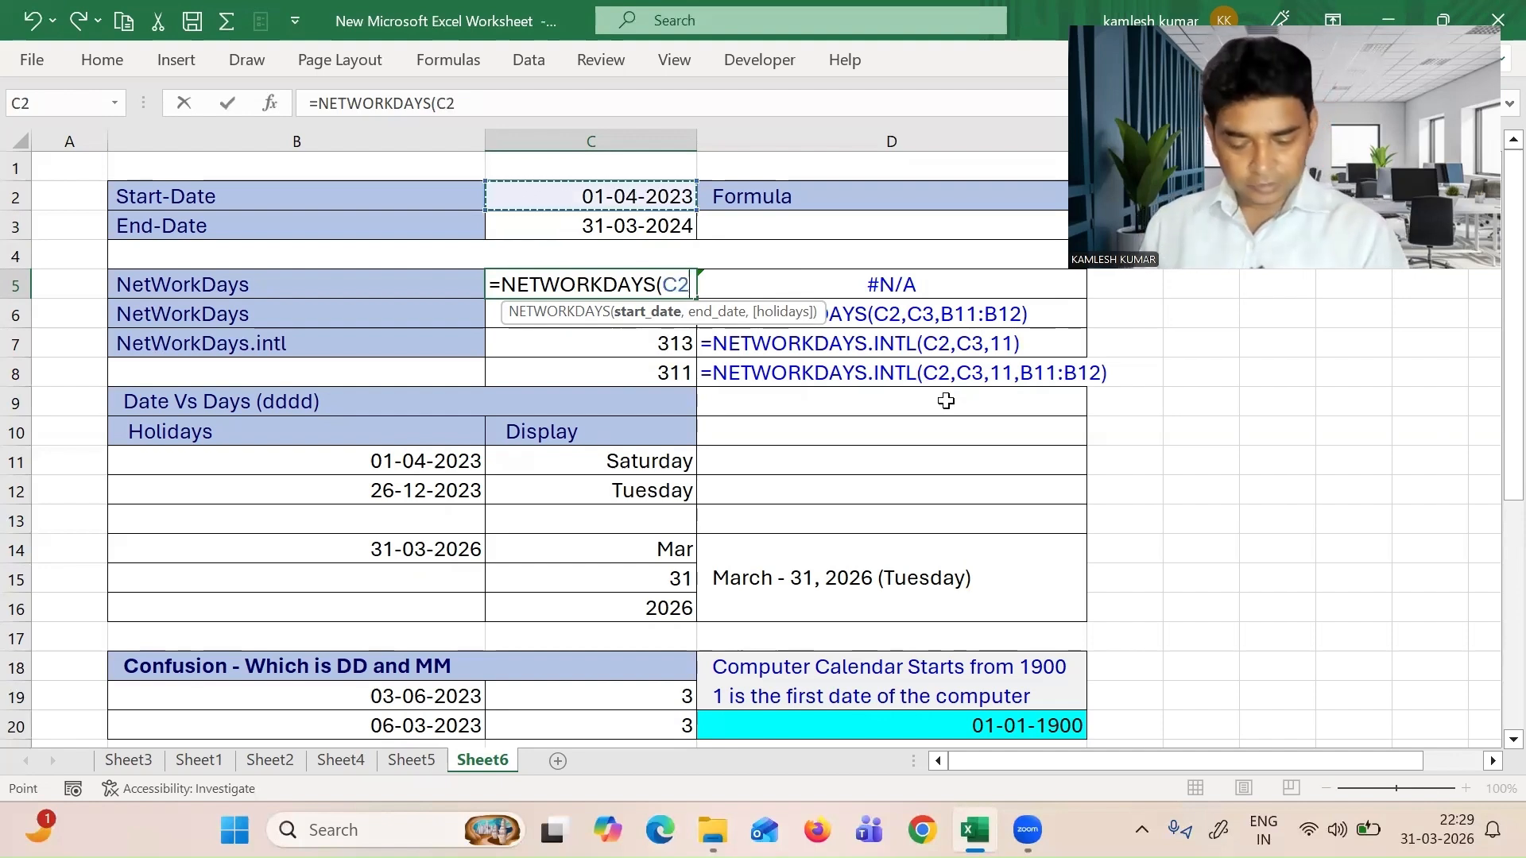
type(",")
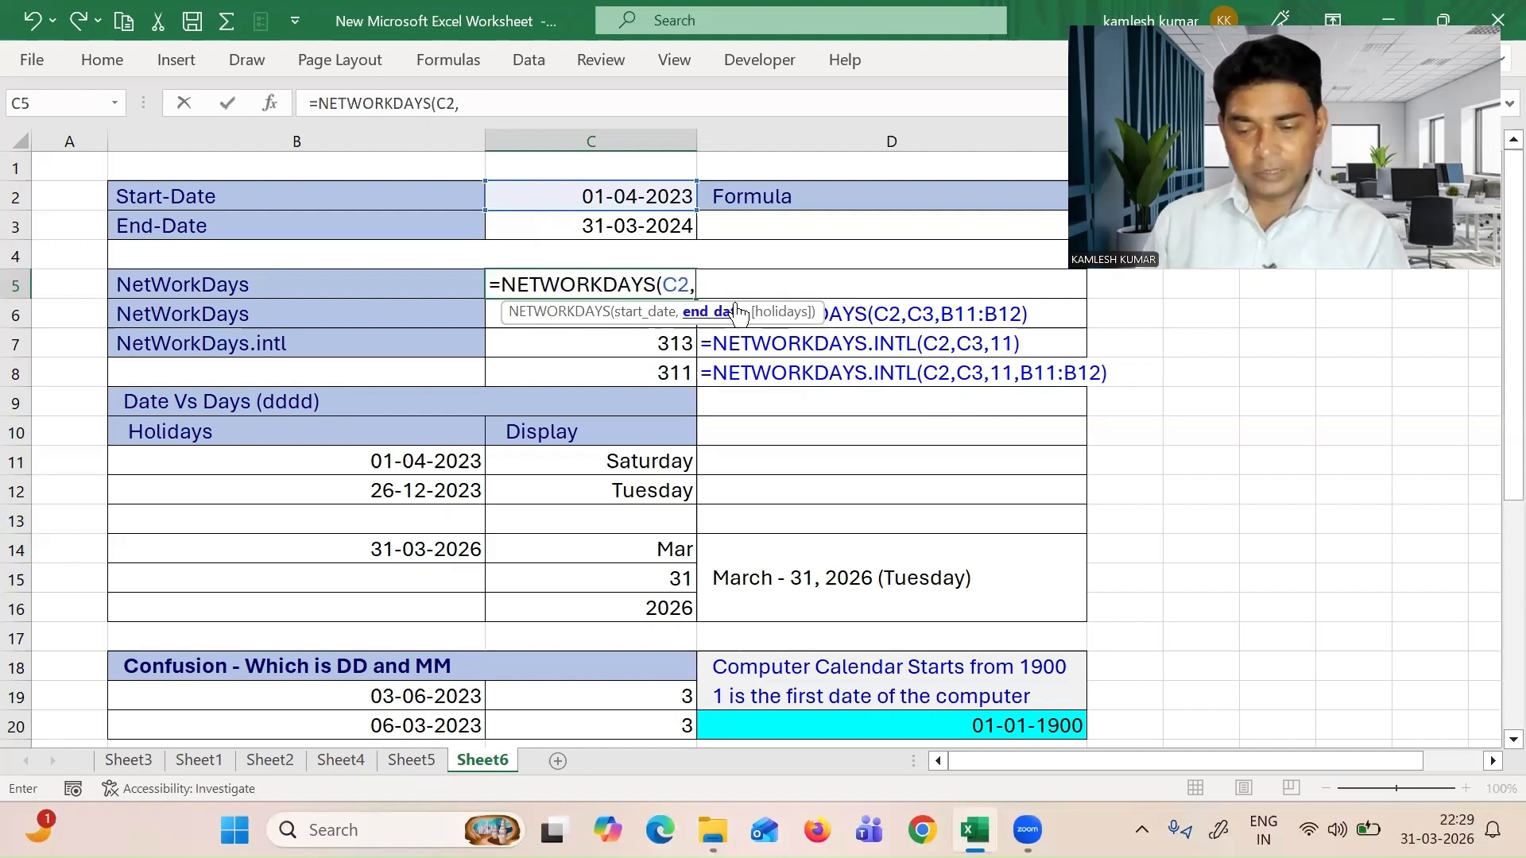
left_click(639, 223)
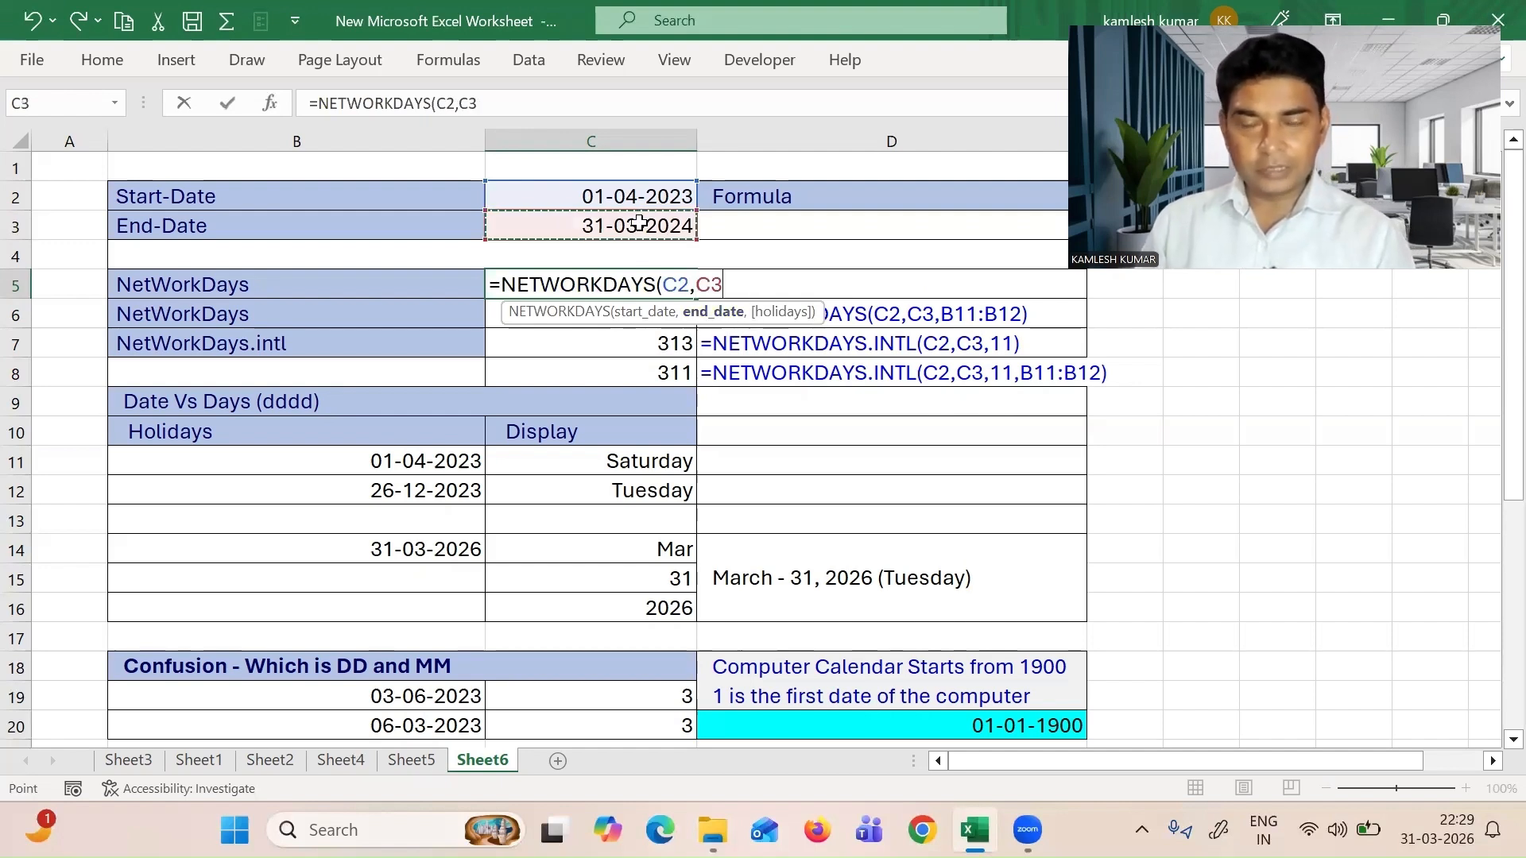
type(")")
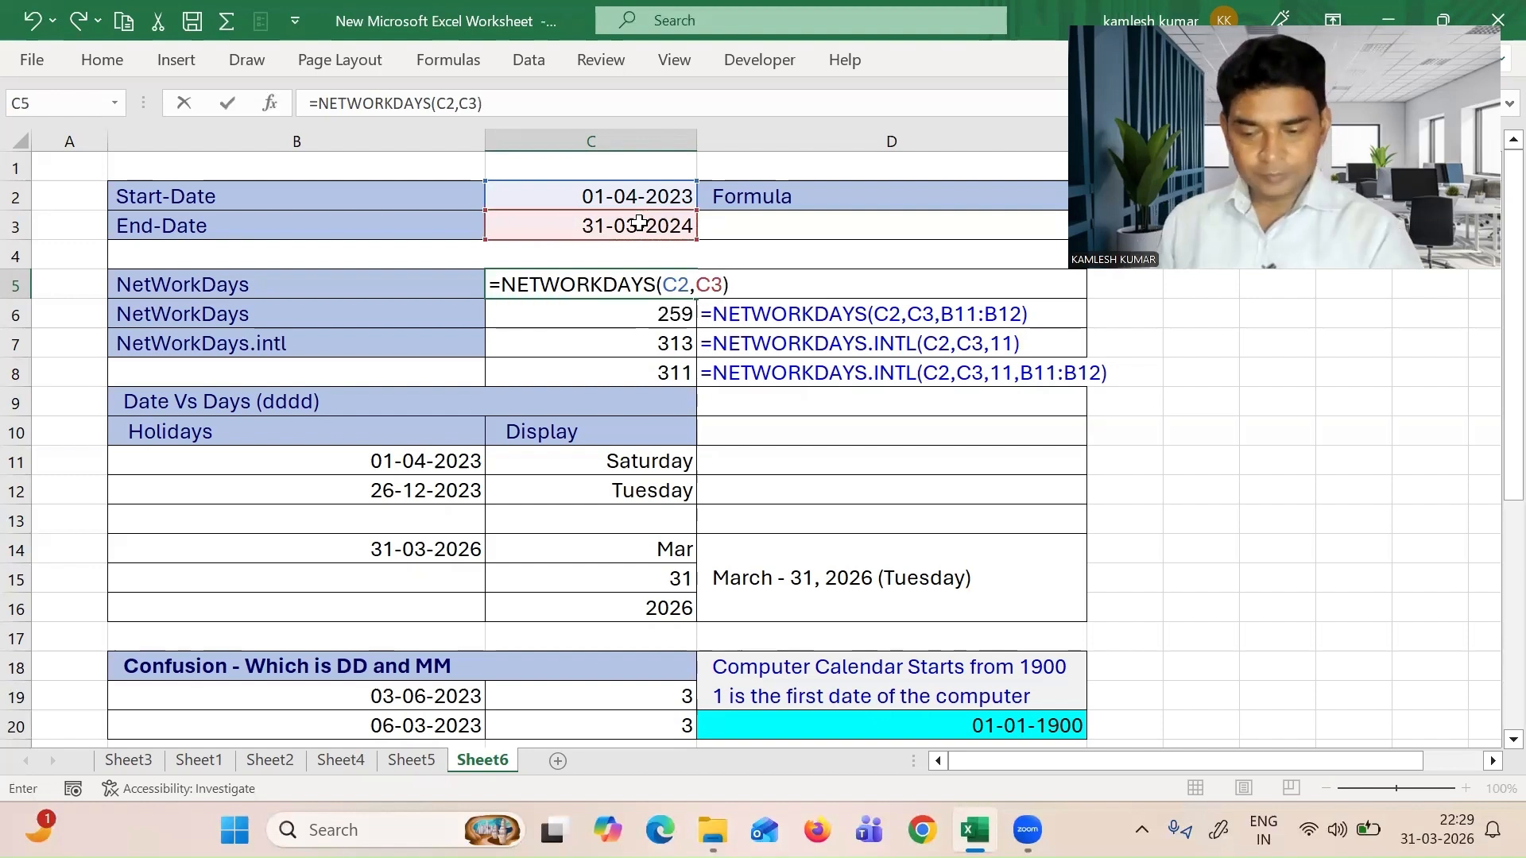
key("Return")
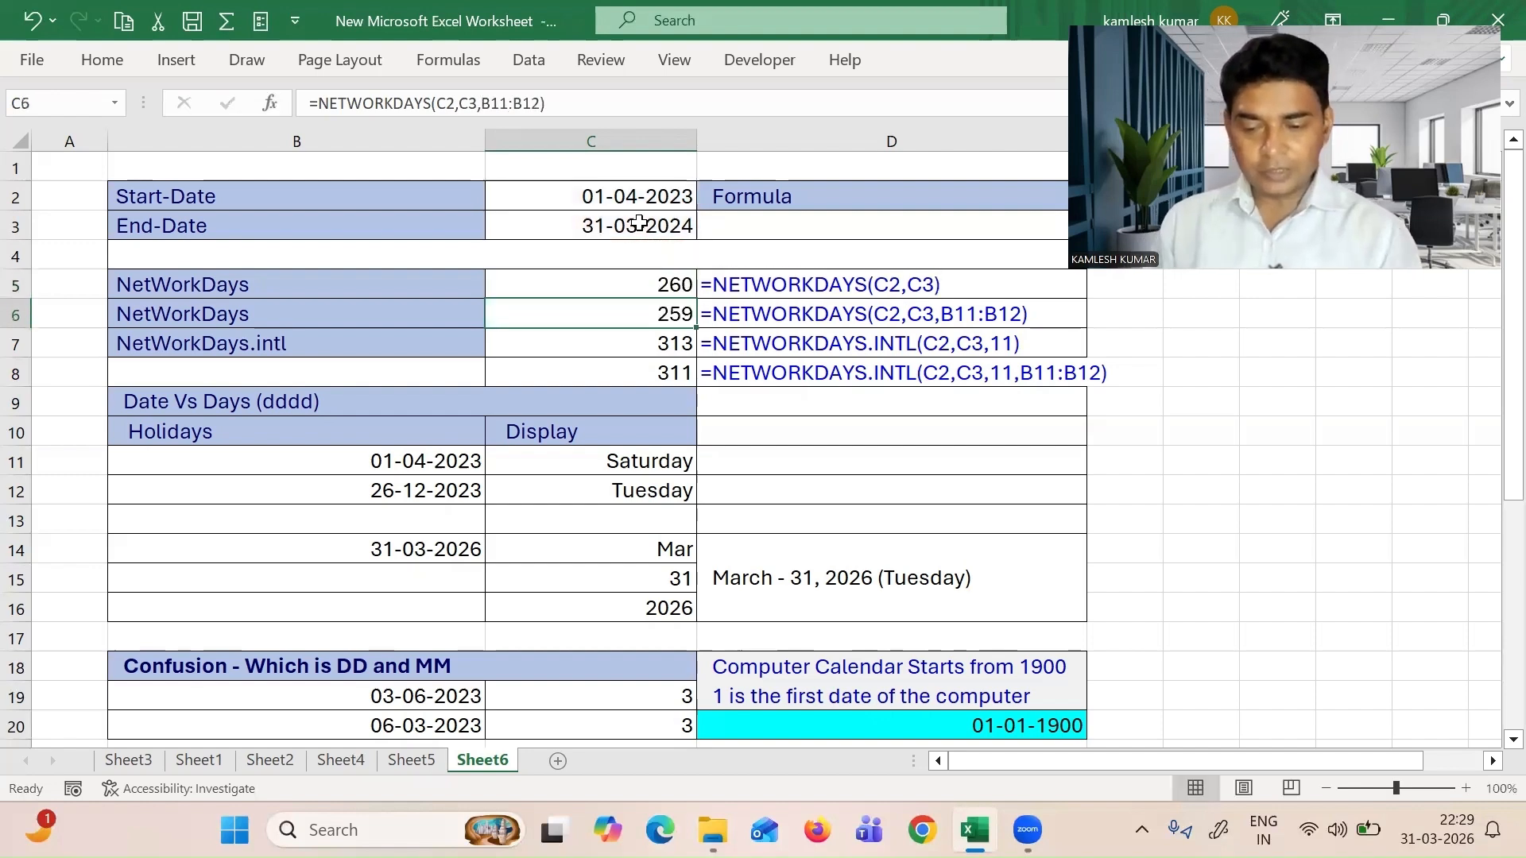
left_click(661, 283)
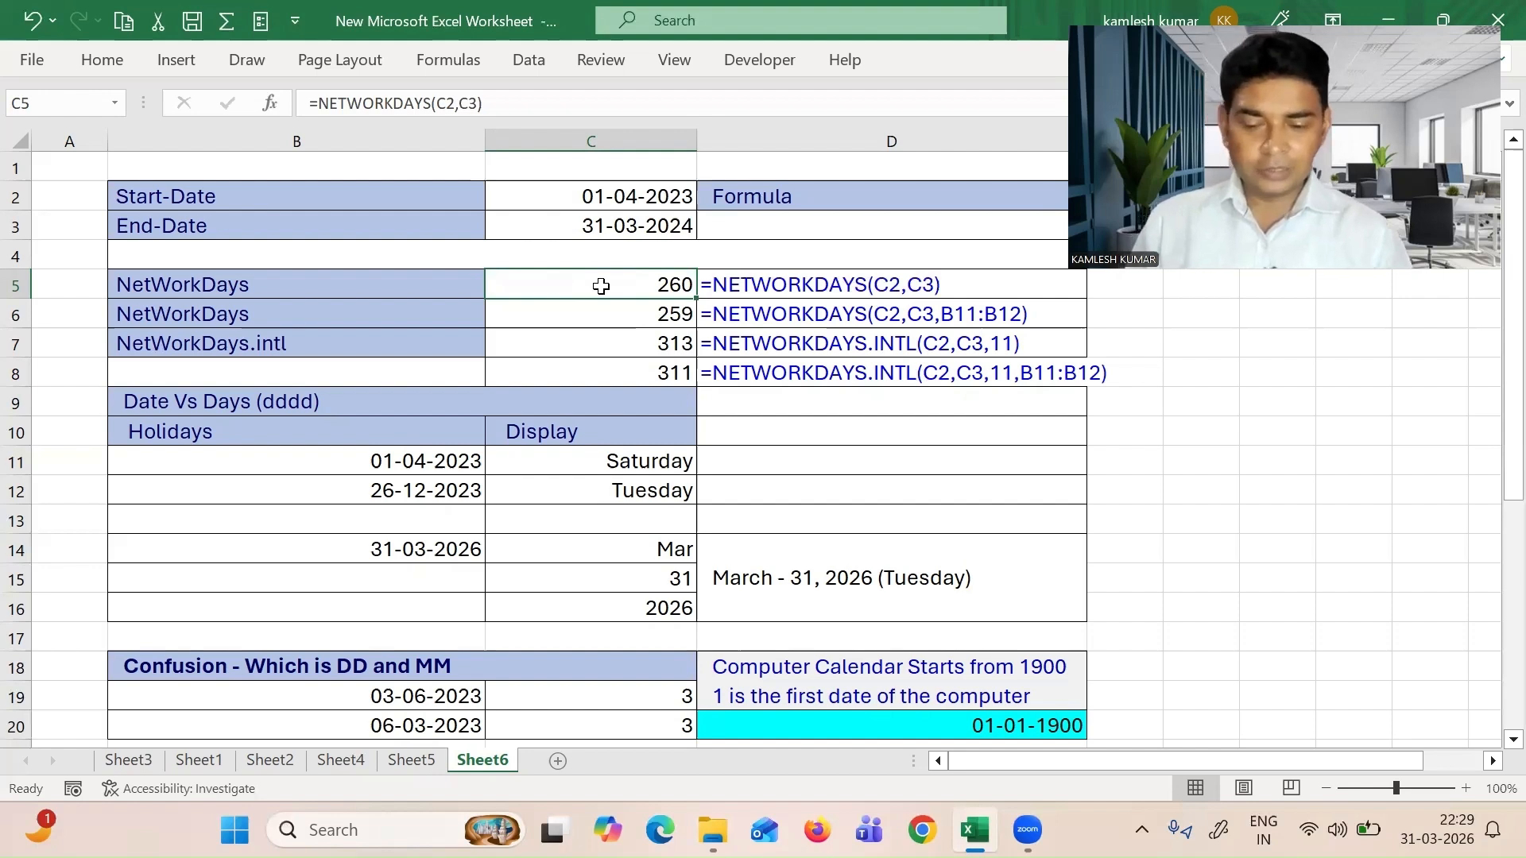
Re-enter the second NetWorkDays formula in C6 as =NETWORKDAYS(C2,C3,B11:B12), excluding the listed holidays
left_click(631, 316)
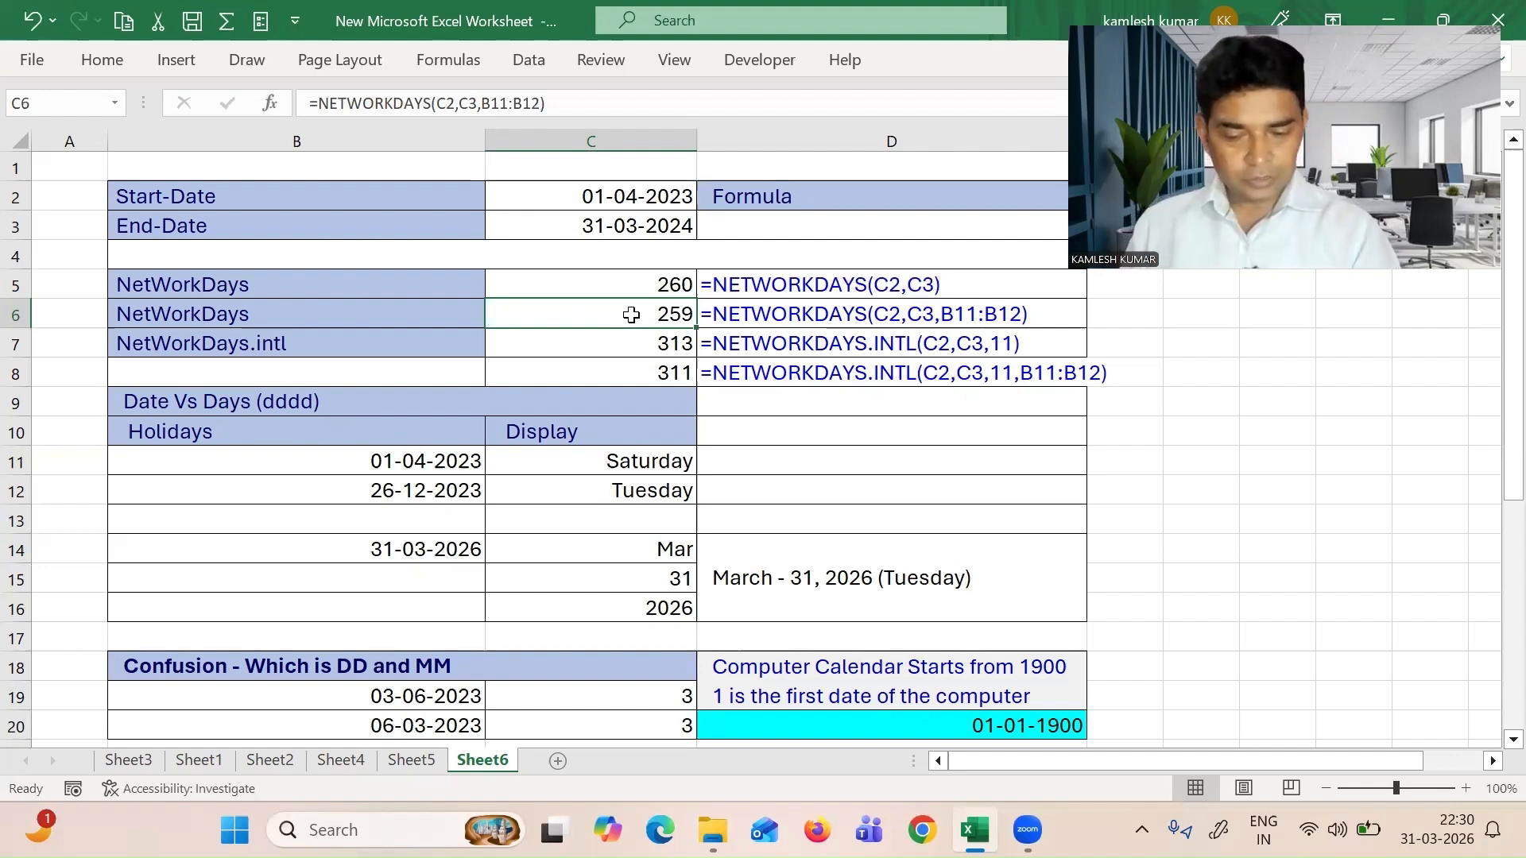
type("=")
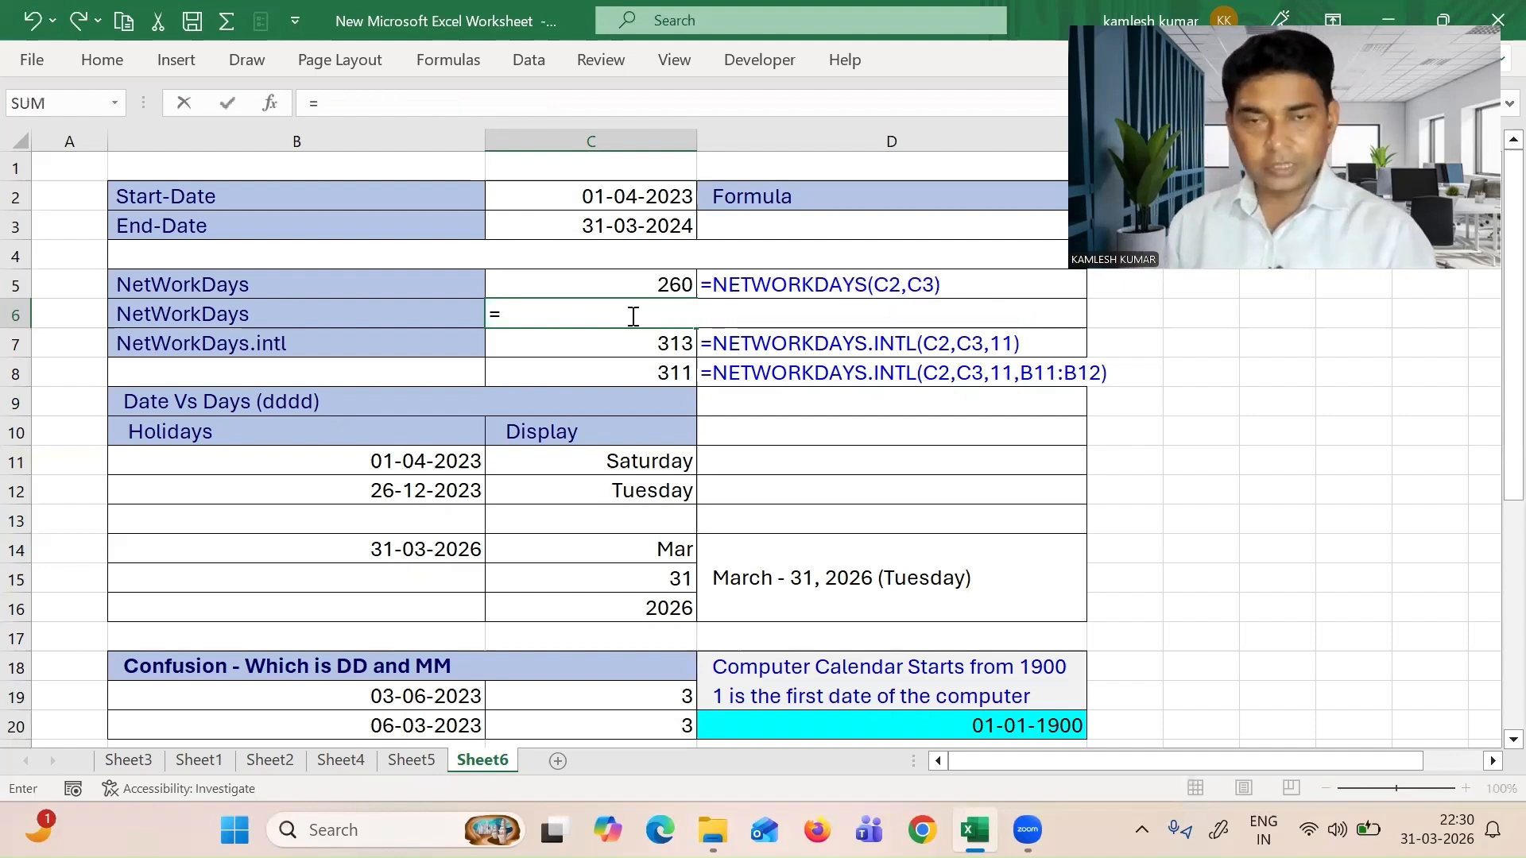
type("net")
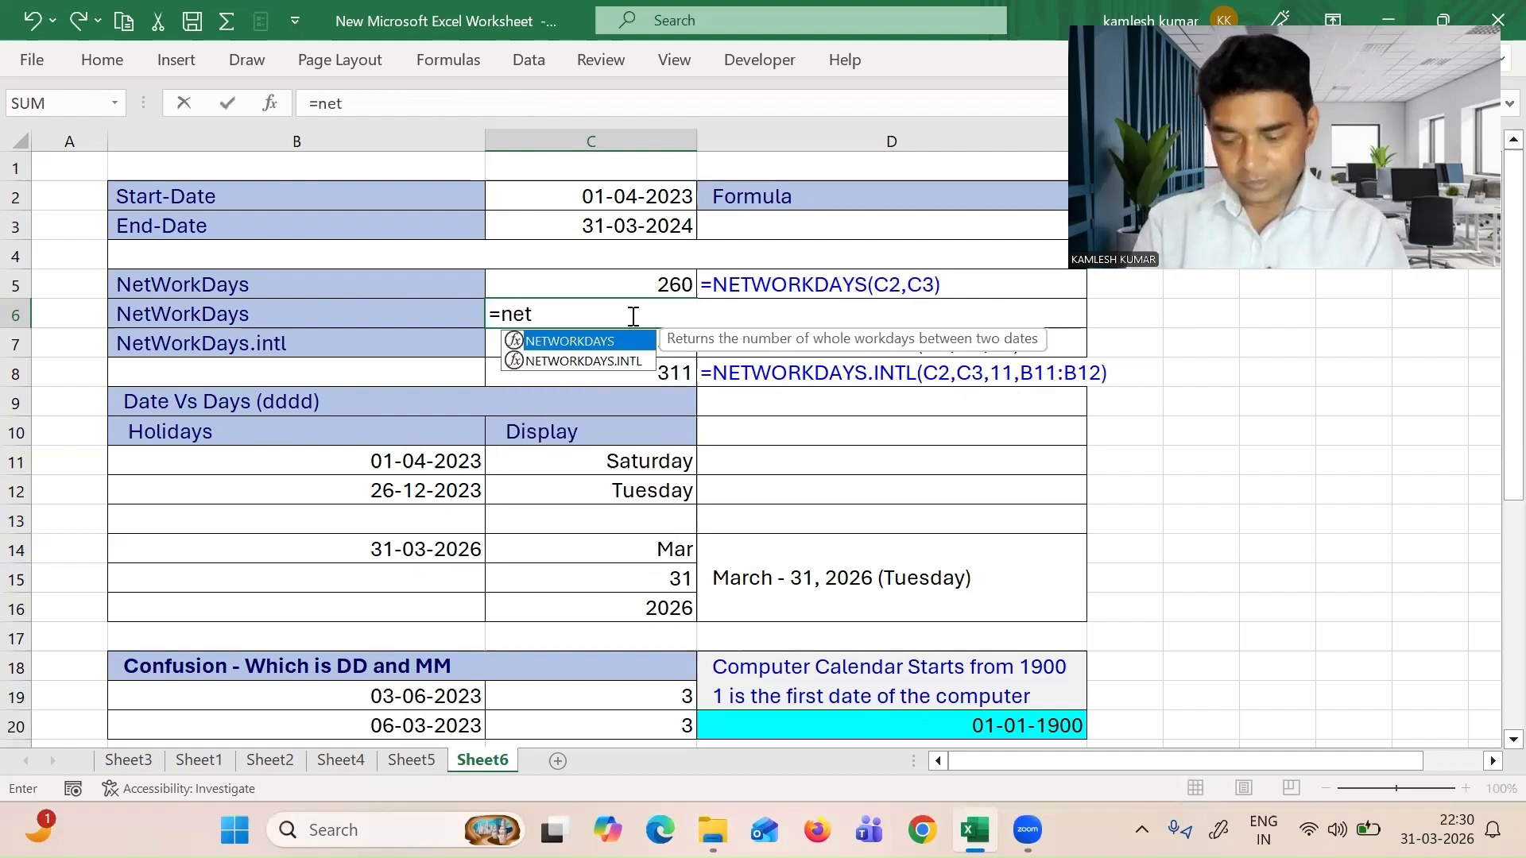
key("Tab")
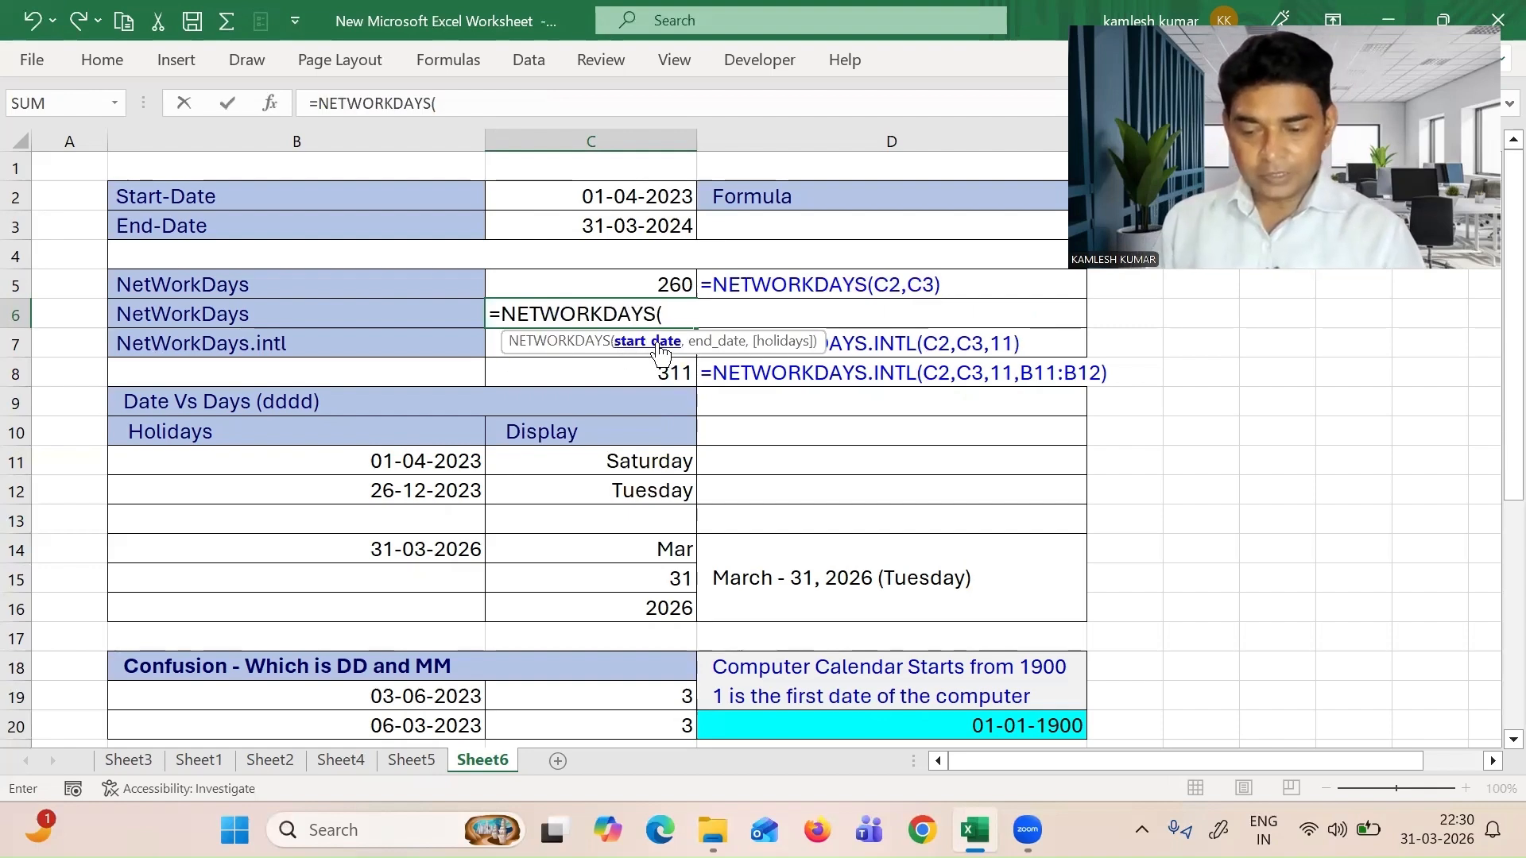
left_click(605, 195)
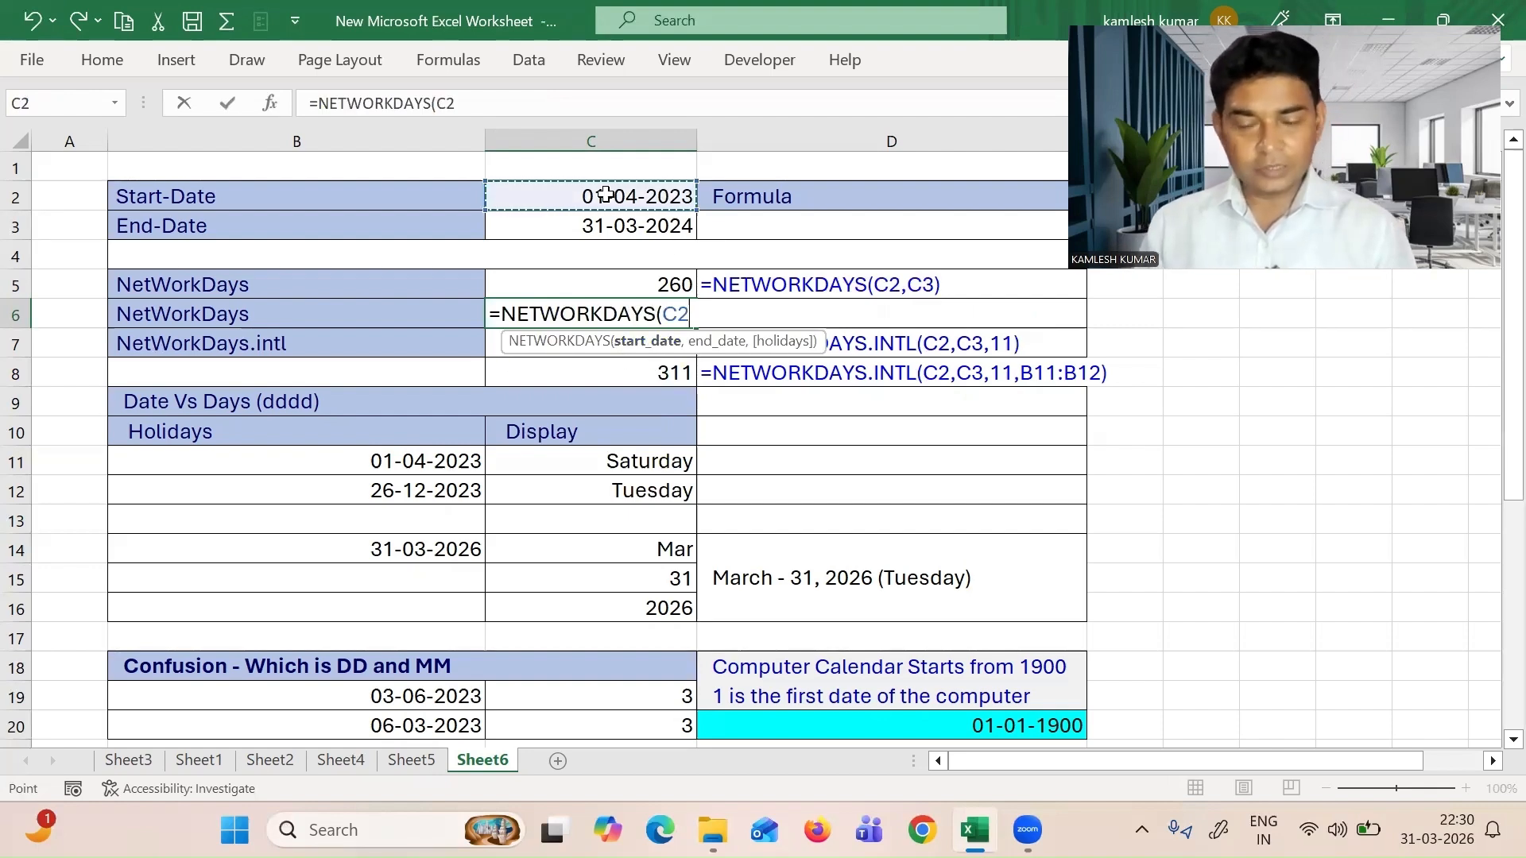
type(",")
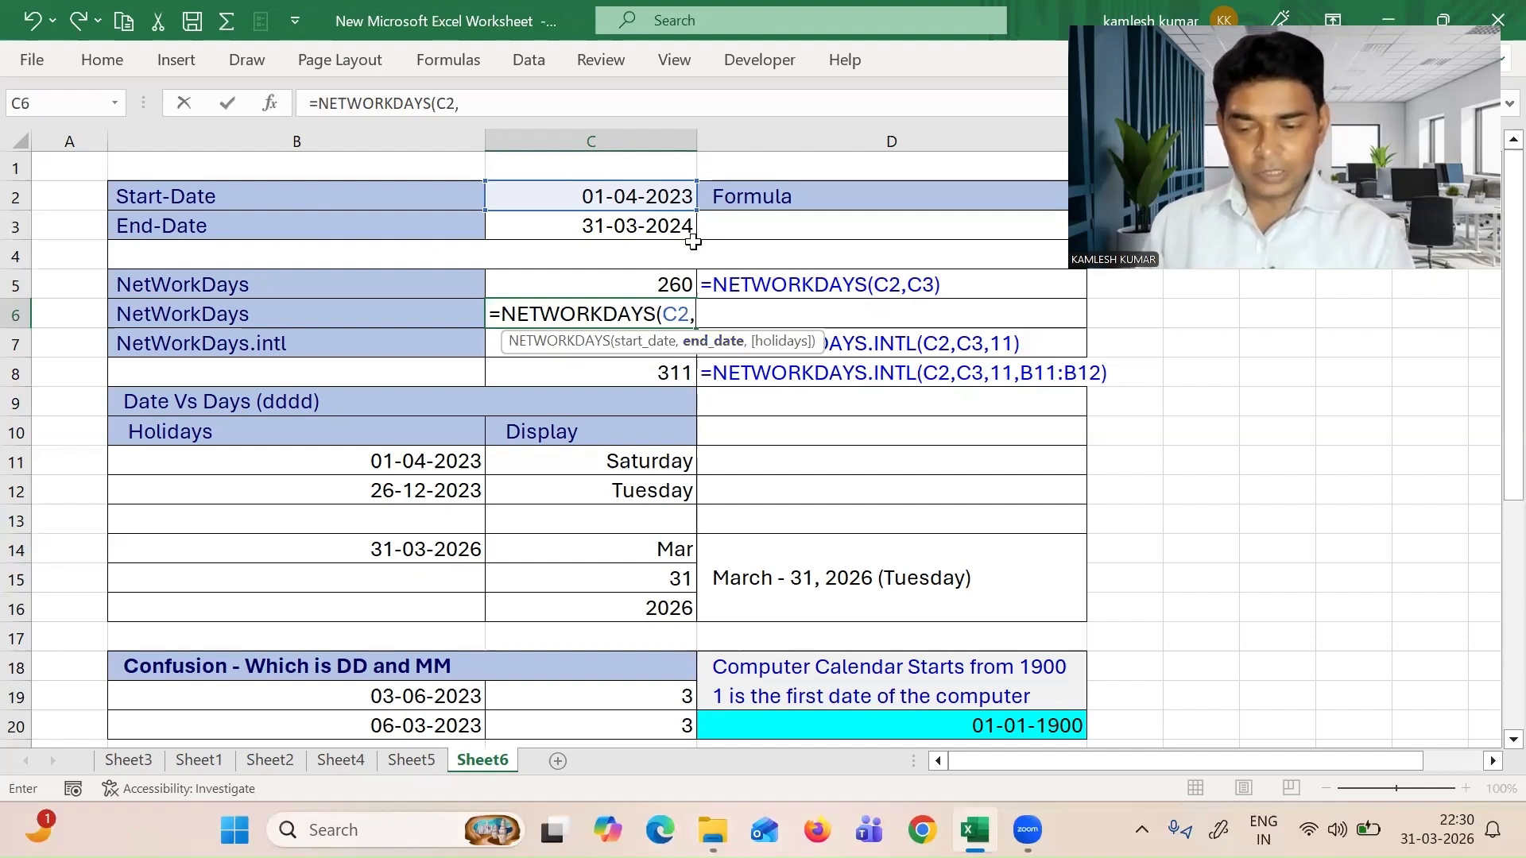
left_click(645, 228)
type(",")
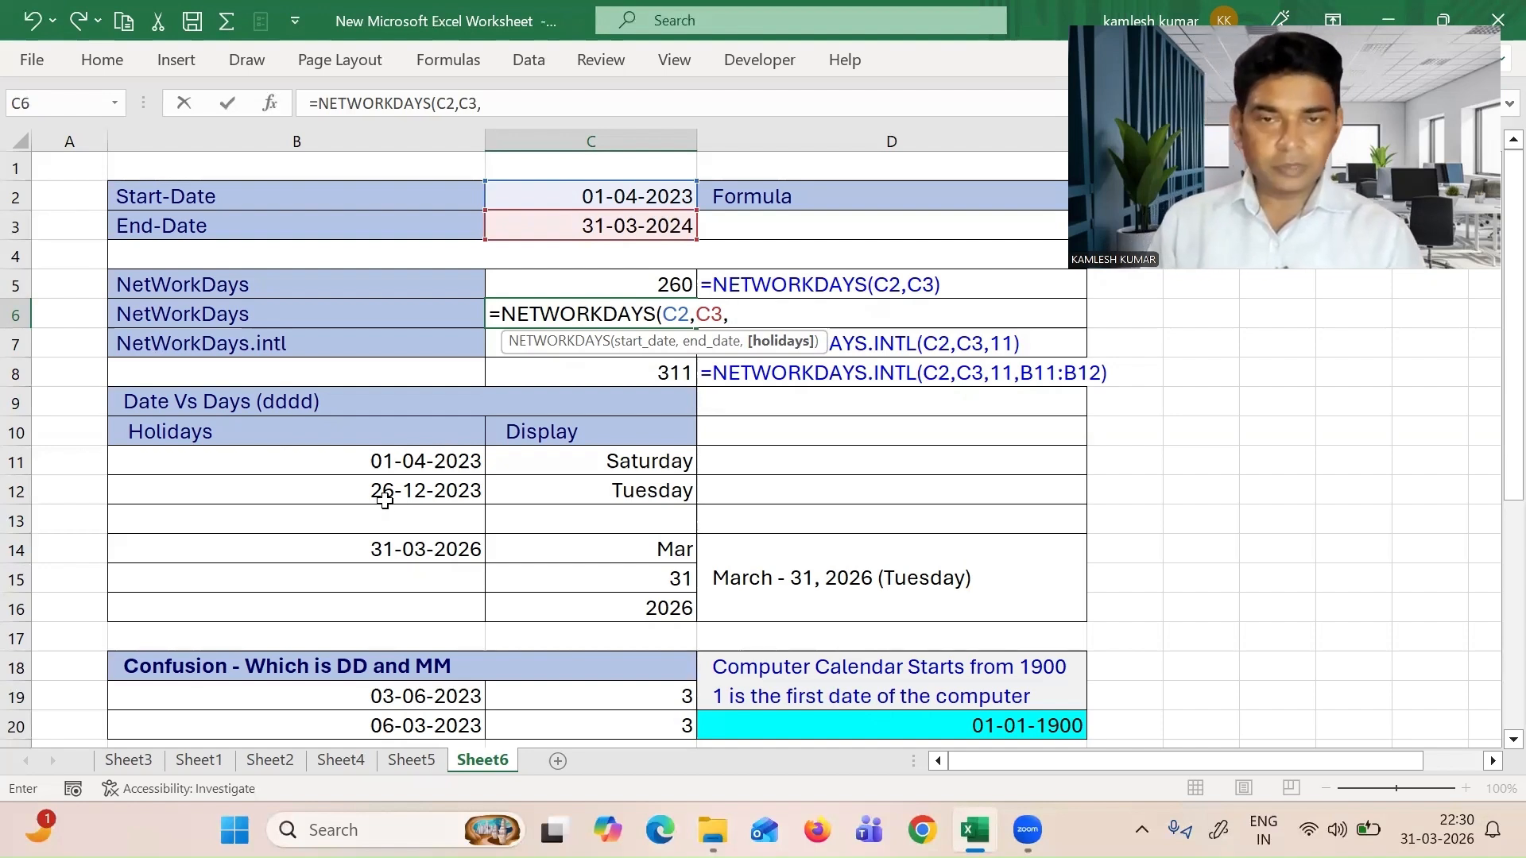
left_click(450, 458)
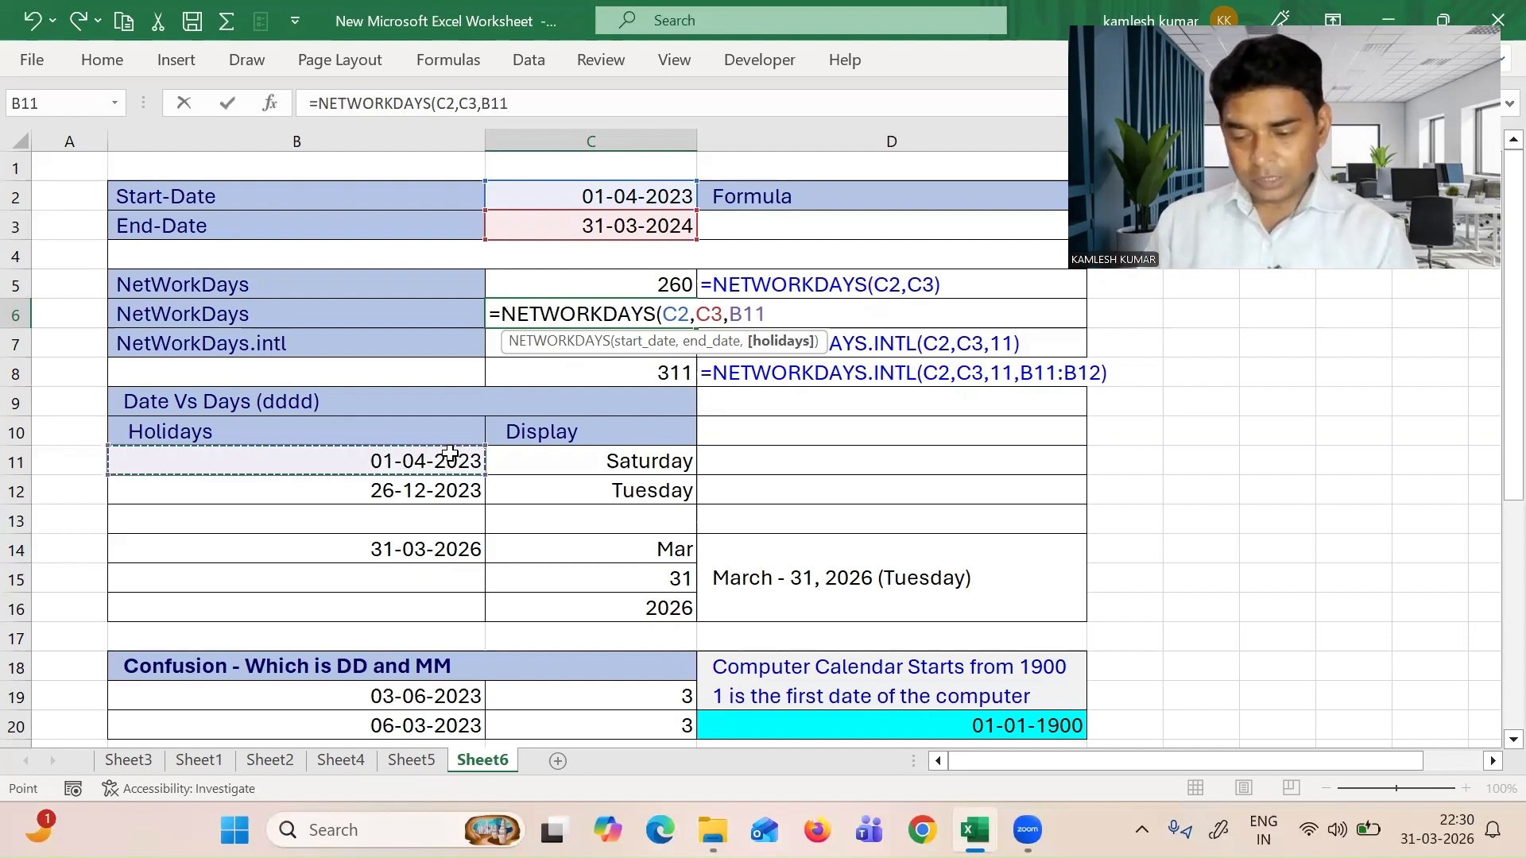
key("shift+Down")
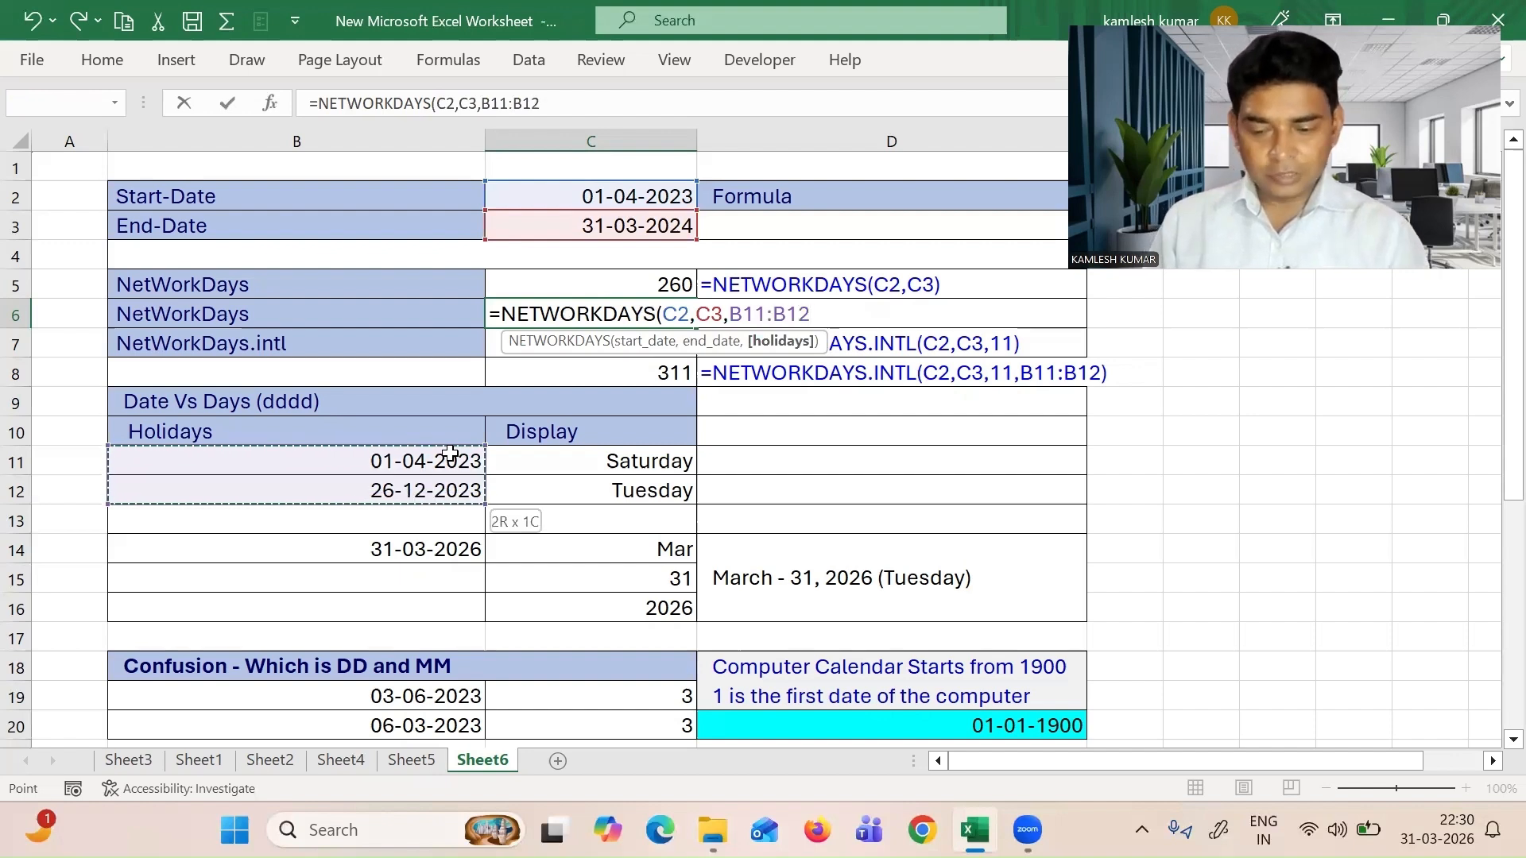
type(")")
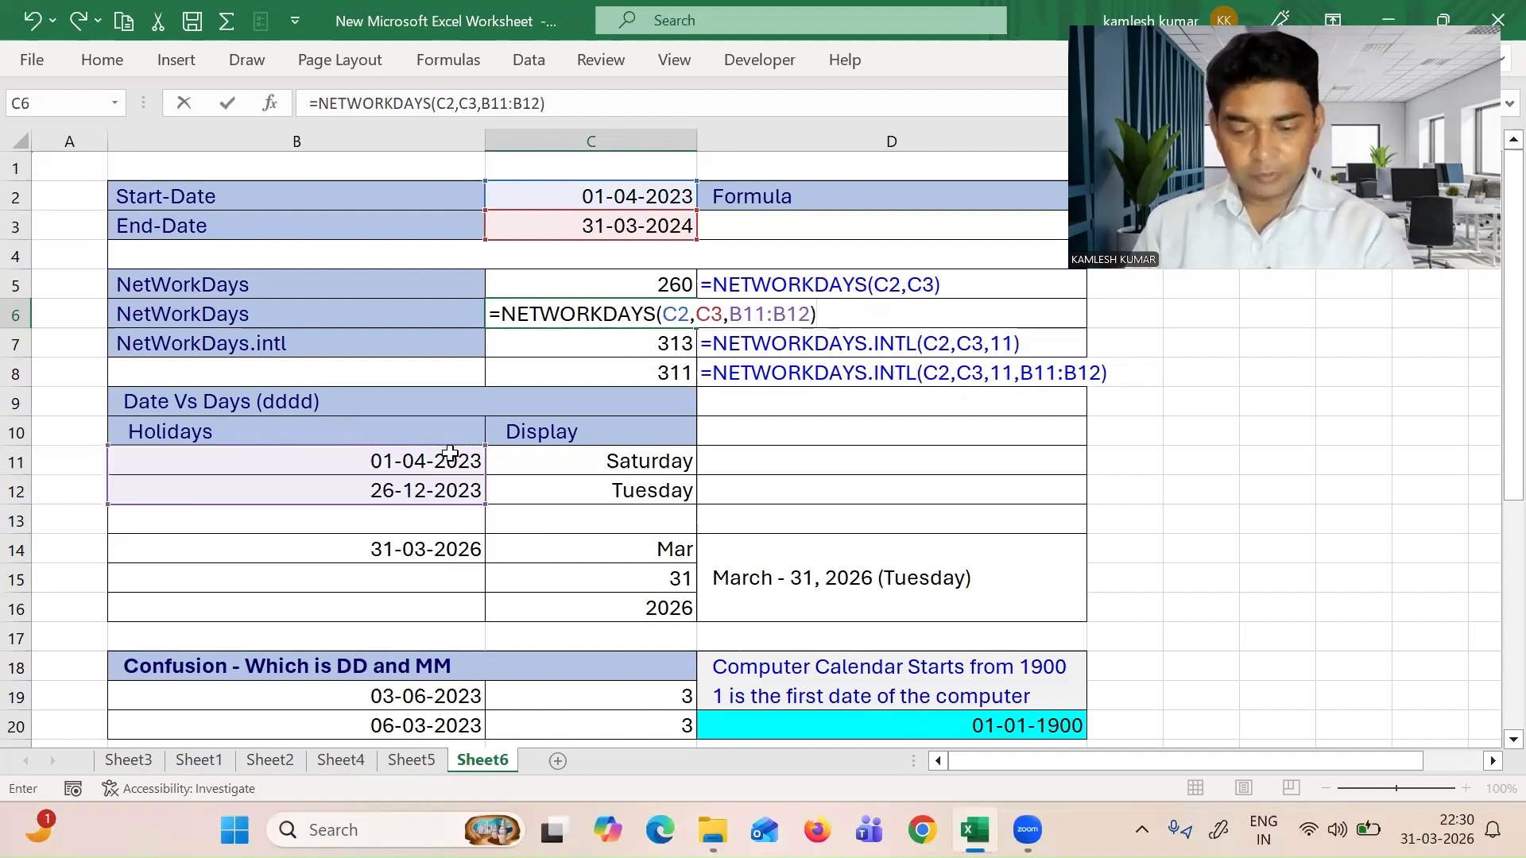
key("Return")
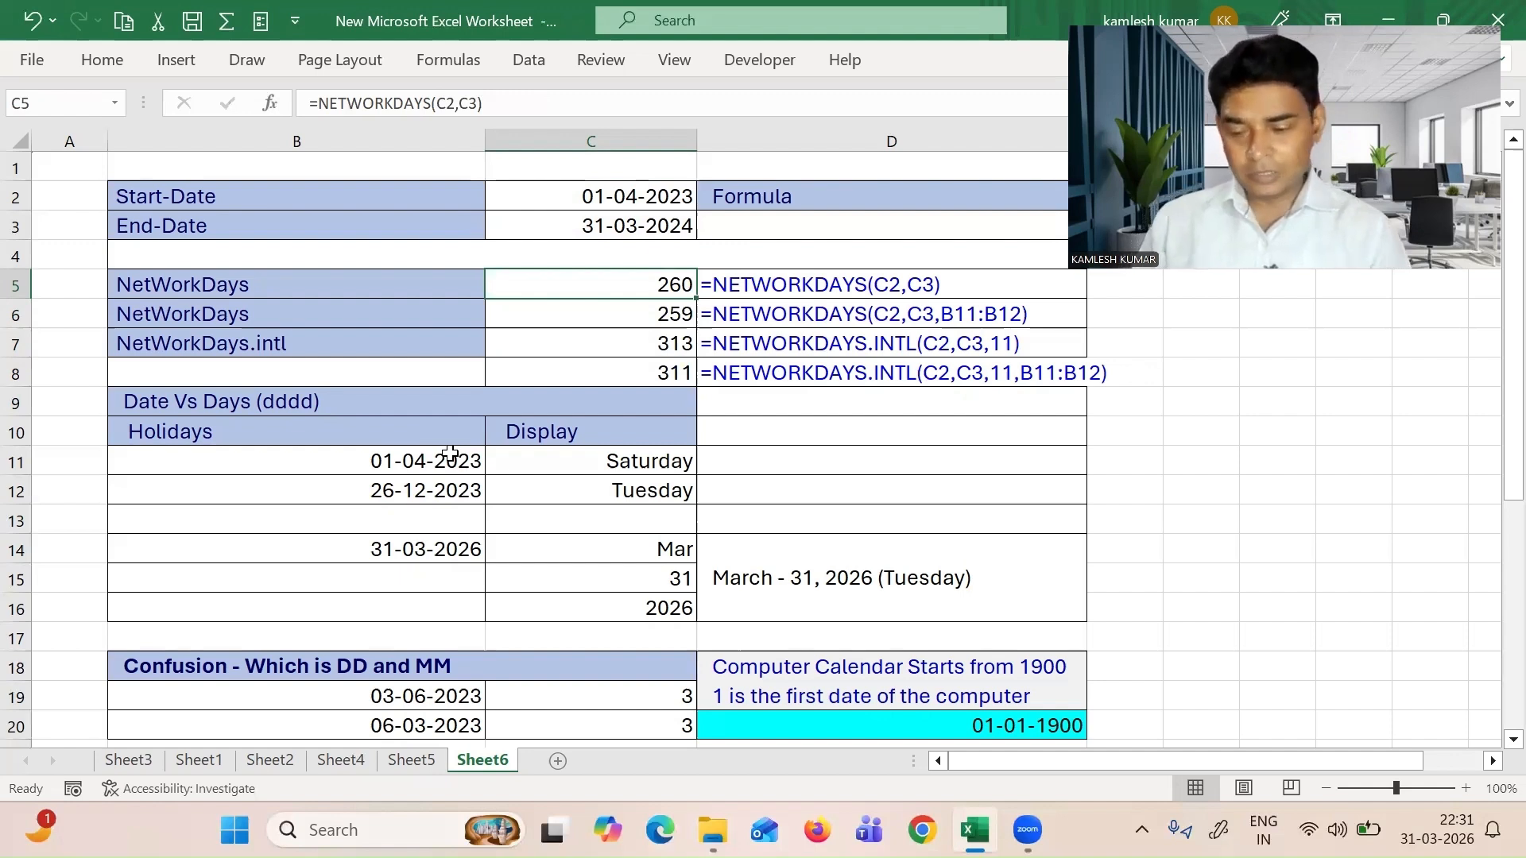
Compare the holiday dates in B11:B12 and the weekday in C11 with the holiday-adjusted workday count in C6
left_click(433, 463)
left_click(443, 487)
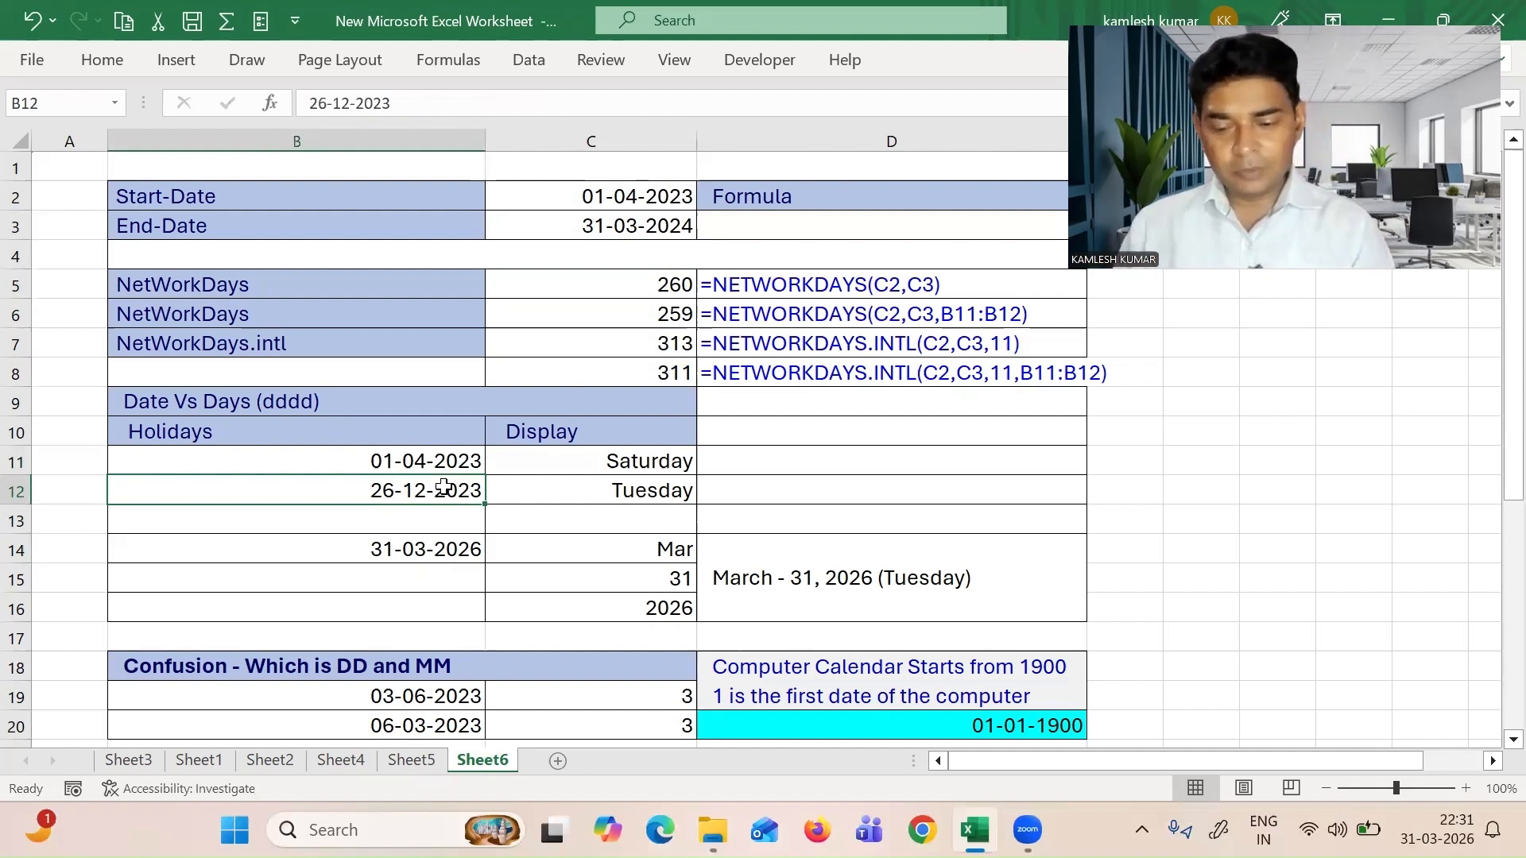
left_click(651, 319)
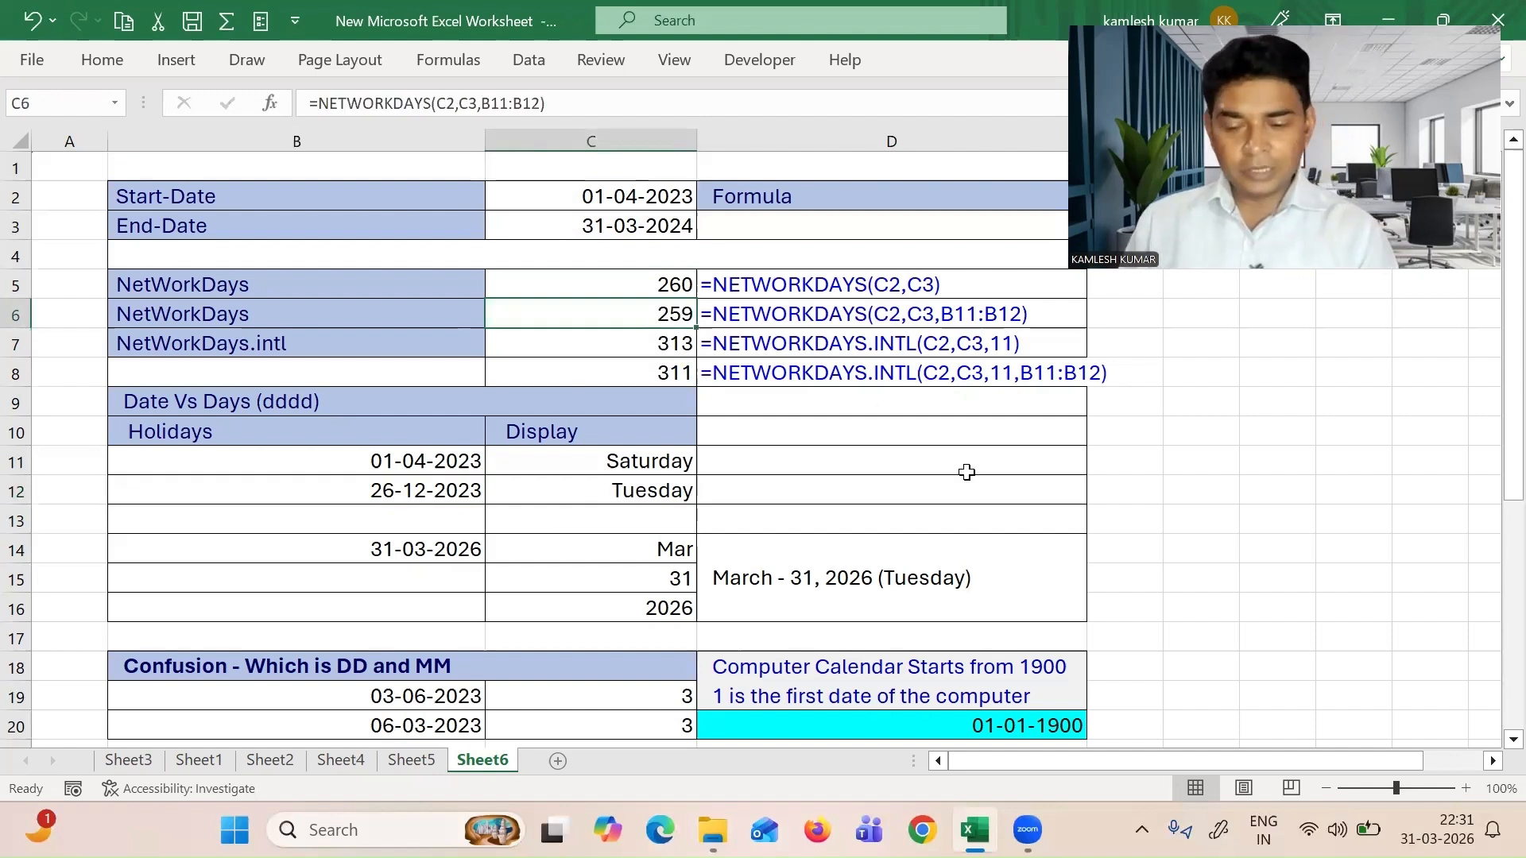
left_click(381, 462)
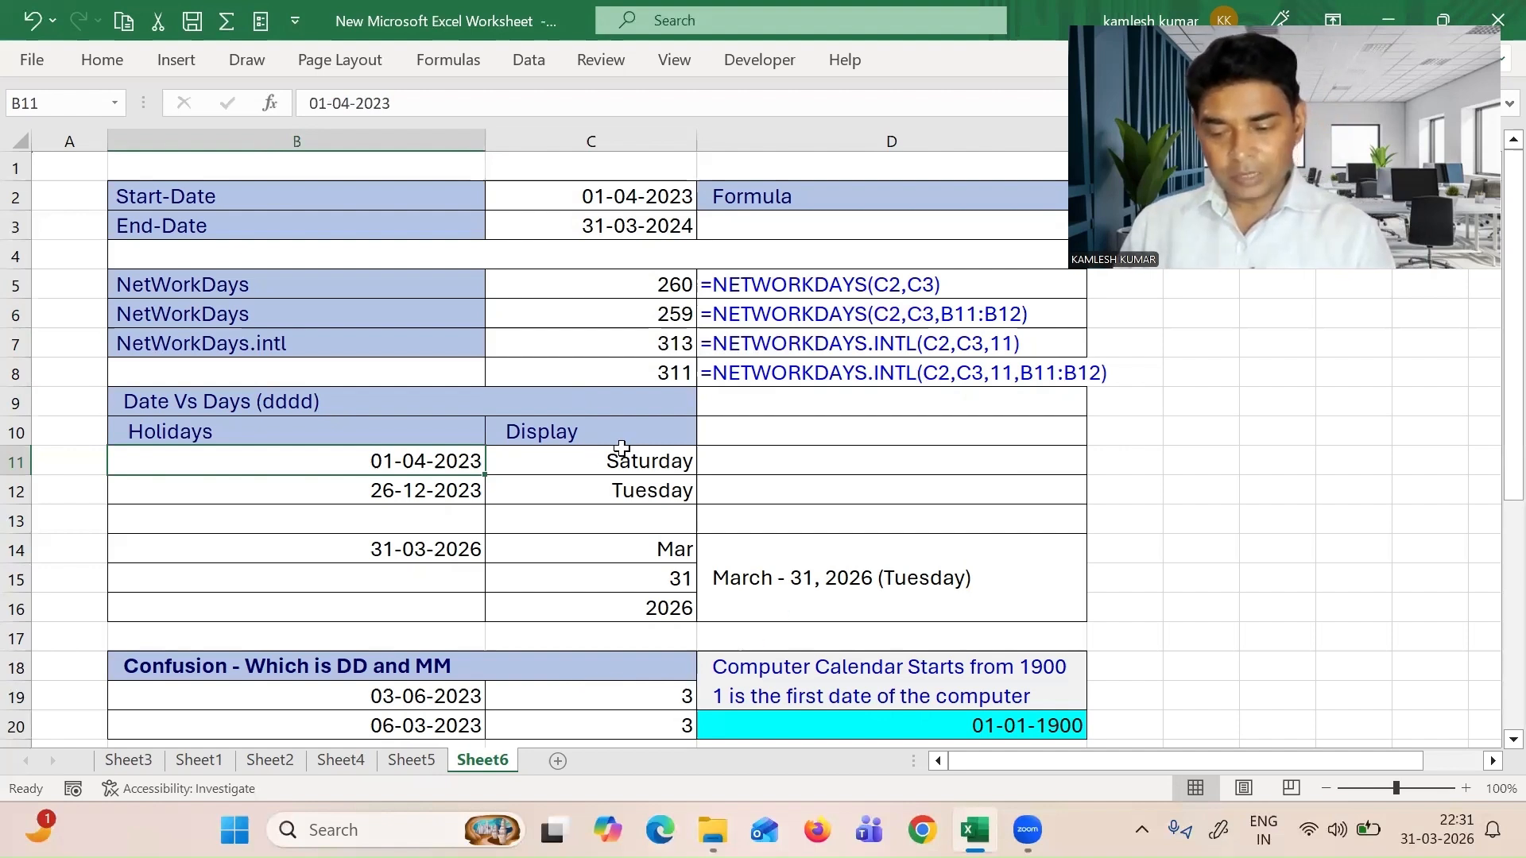
left_click(580, 461)
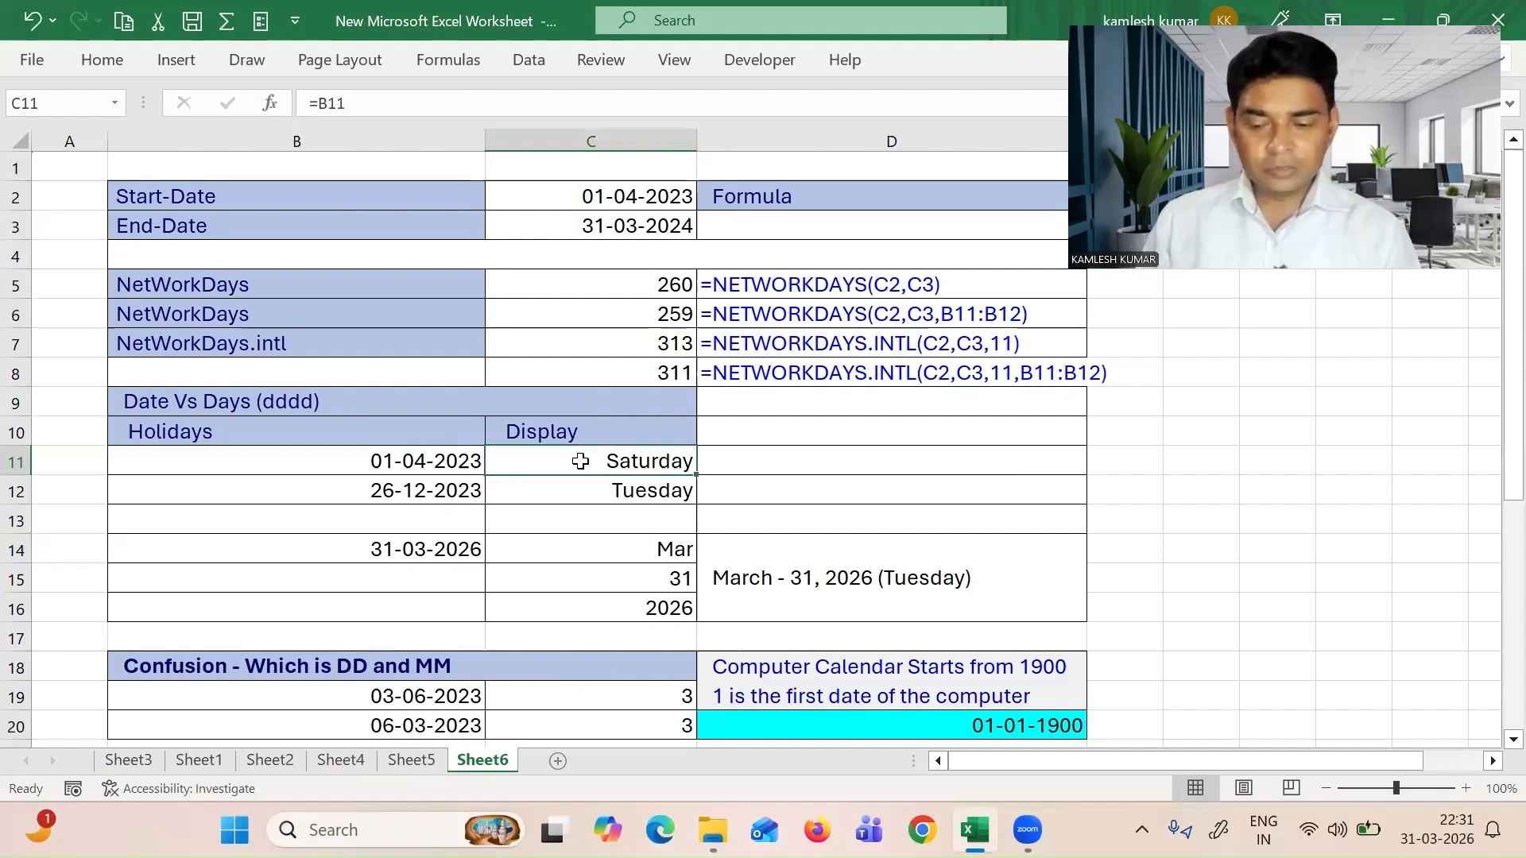
left_click(646, 318)
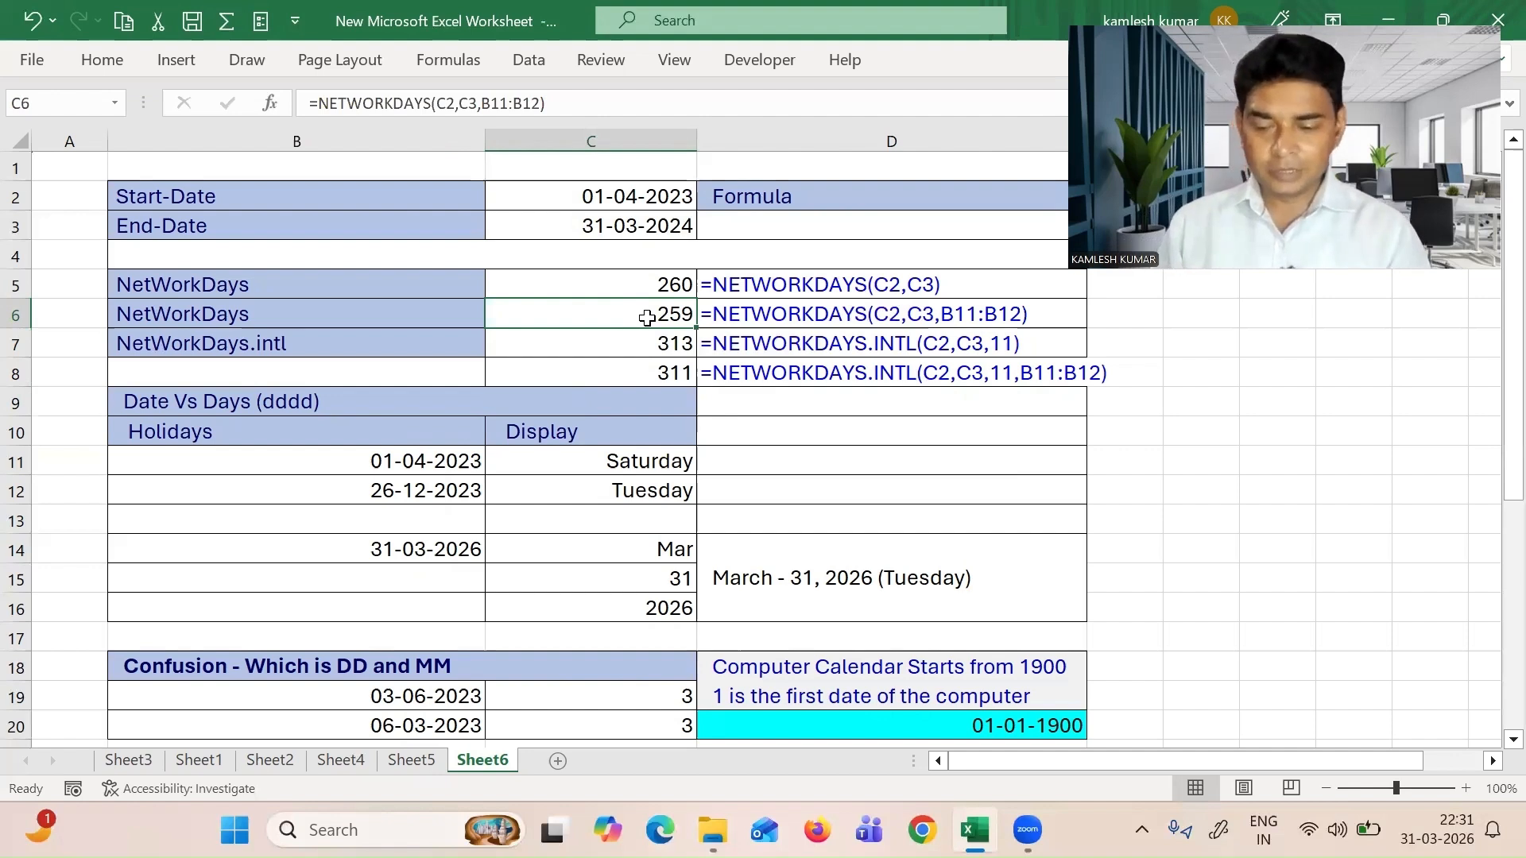
Start a NETWORKDAYS.INTL formula in C7 with C2 as the start date and C3 as the end date, continuing to the weekend argument
left_click(650, 343)
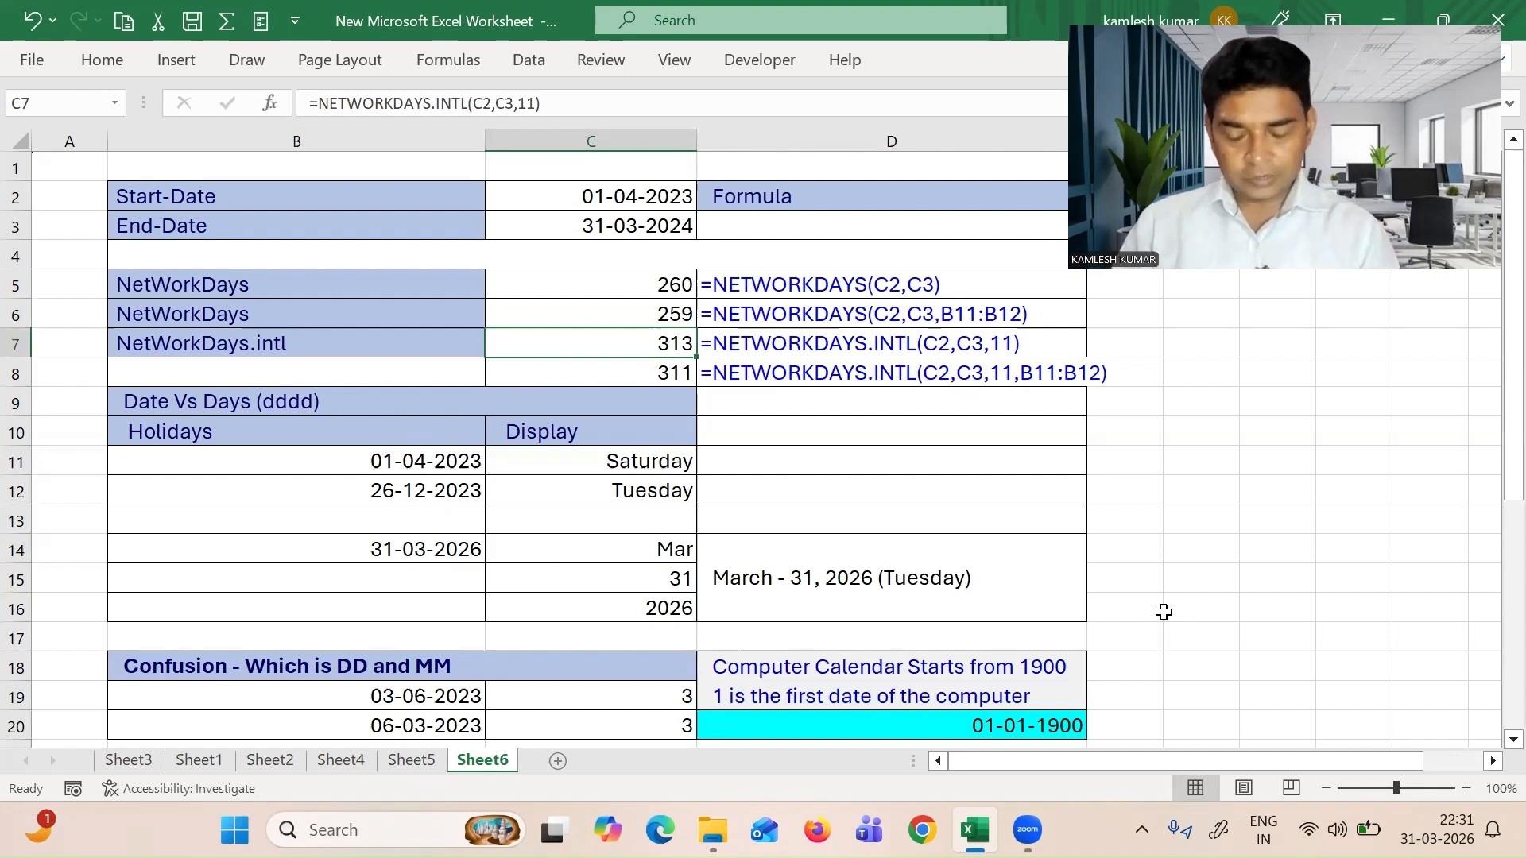
type("=net")
key("Down")
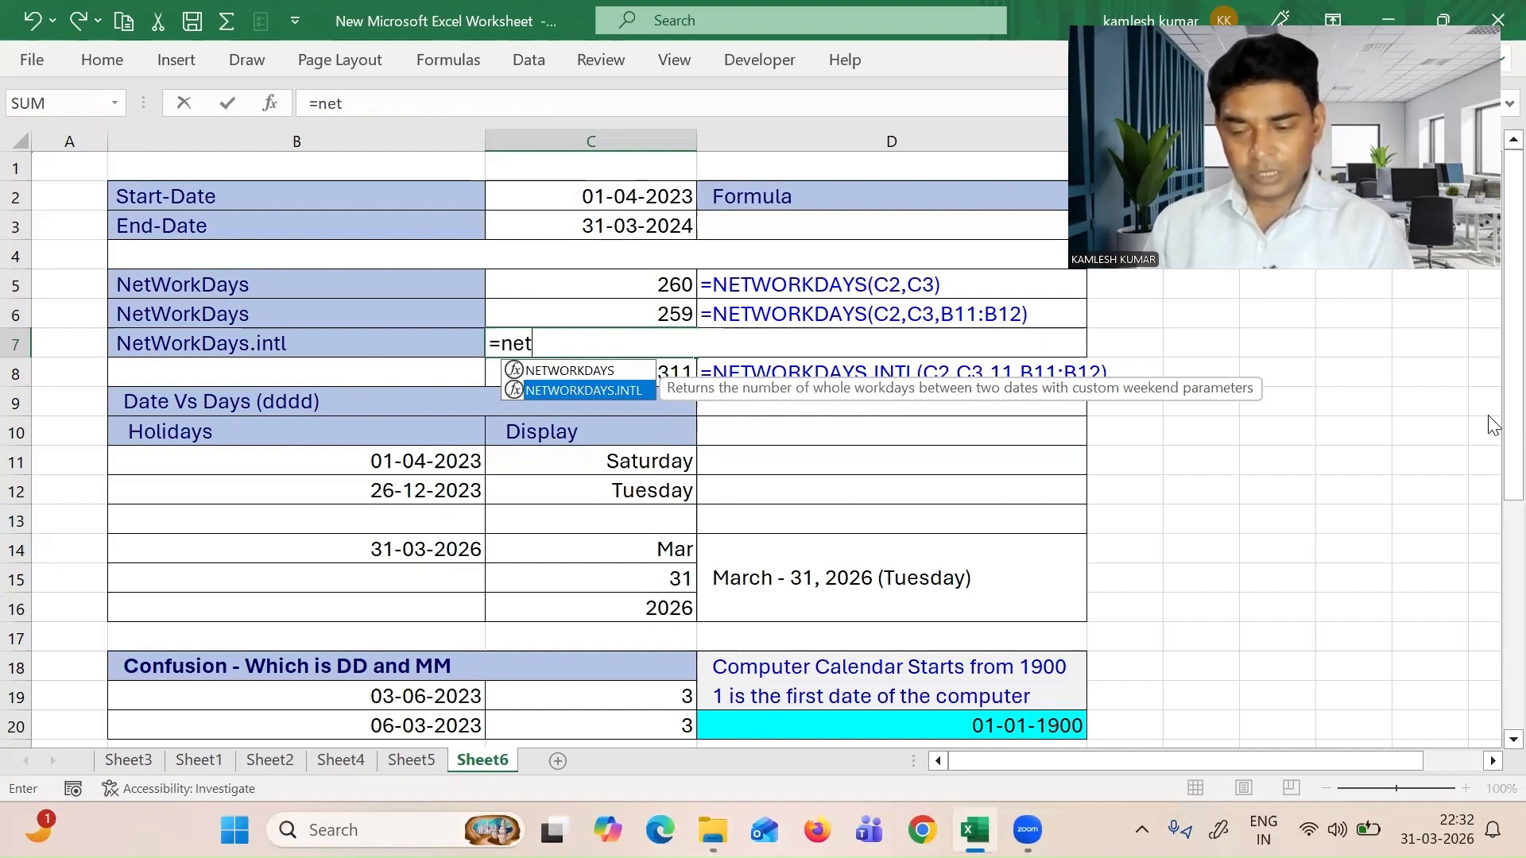
key("Tab")
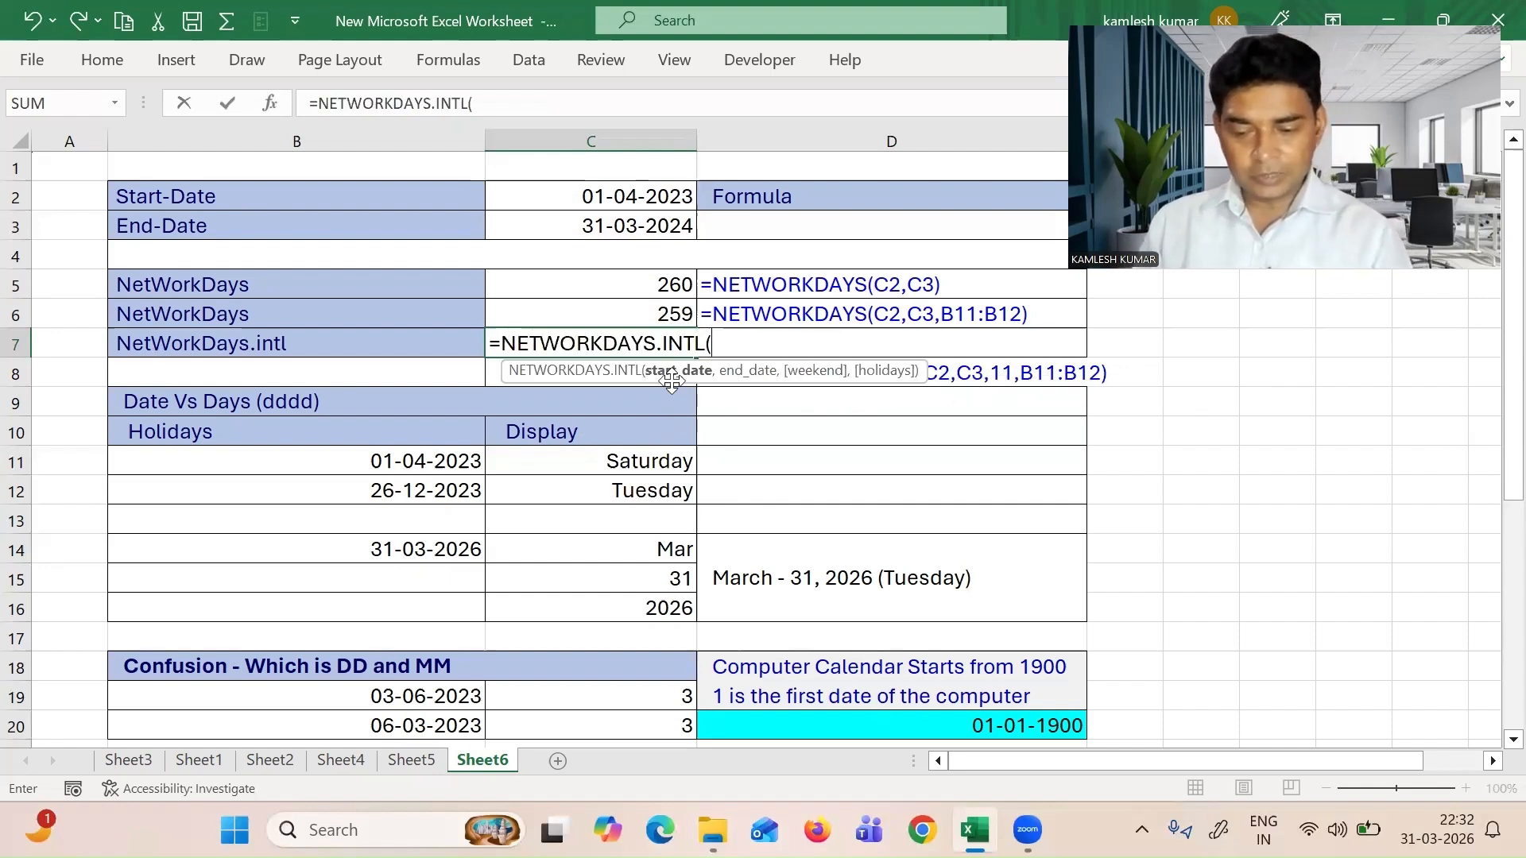
left_click(610, 198)
type(",")
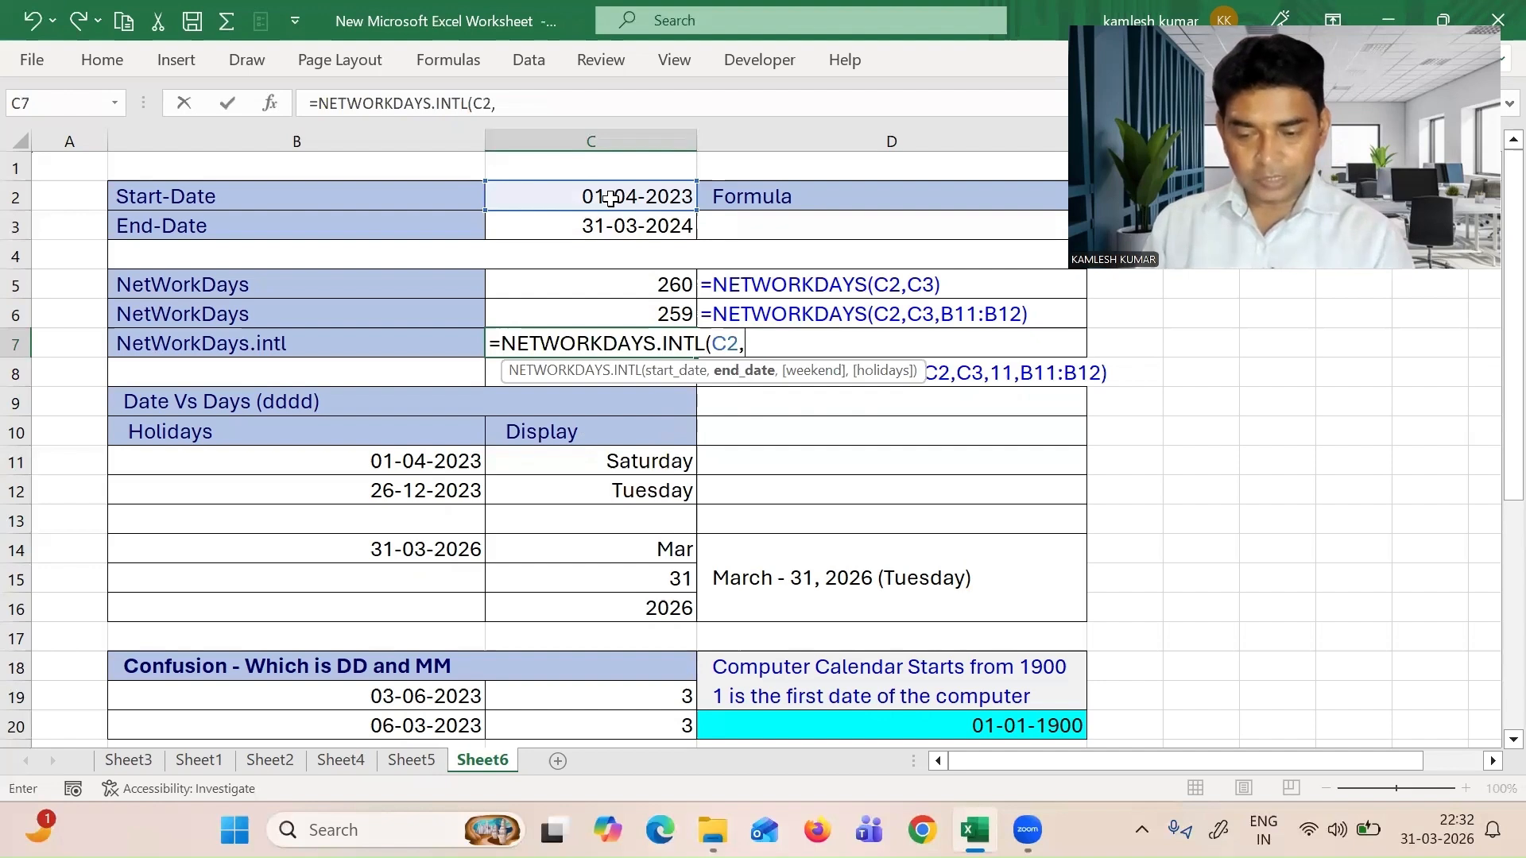
left_click(632, 230)
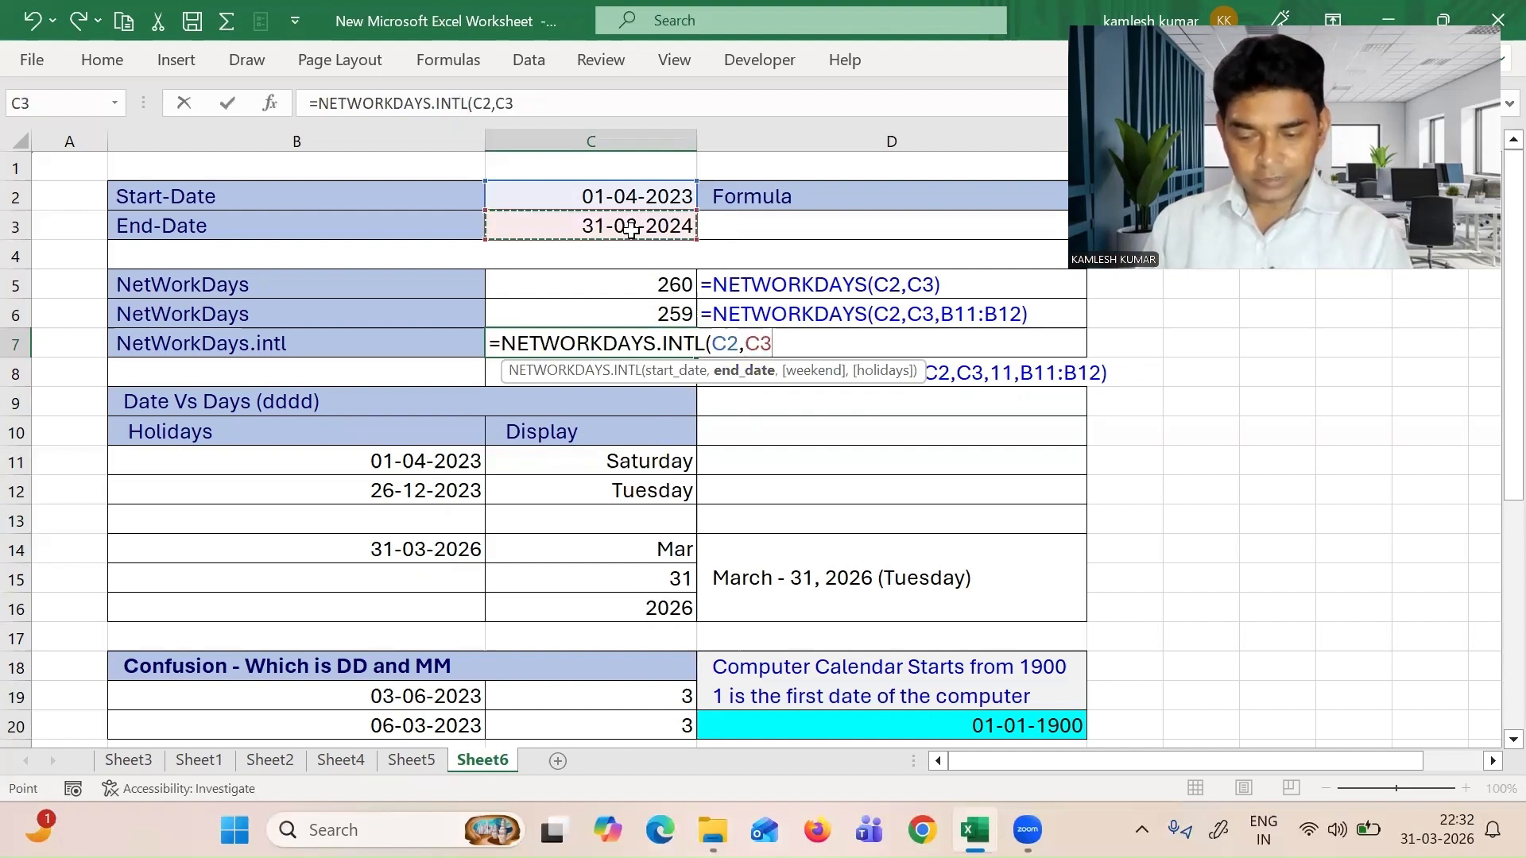
type(",")
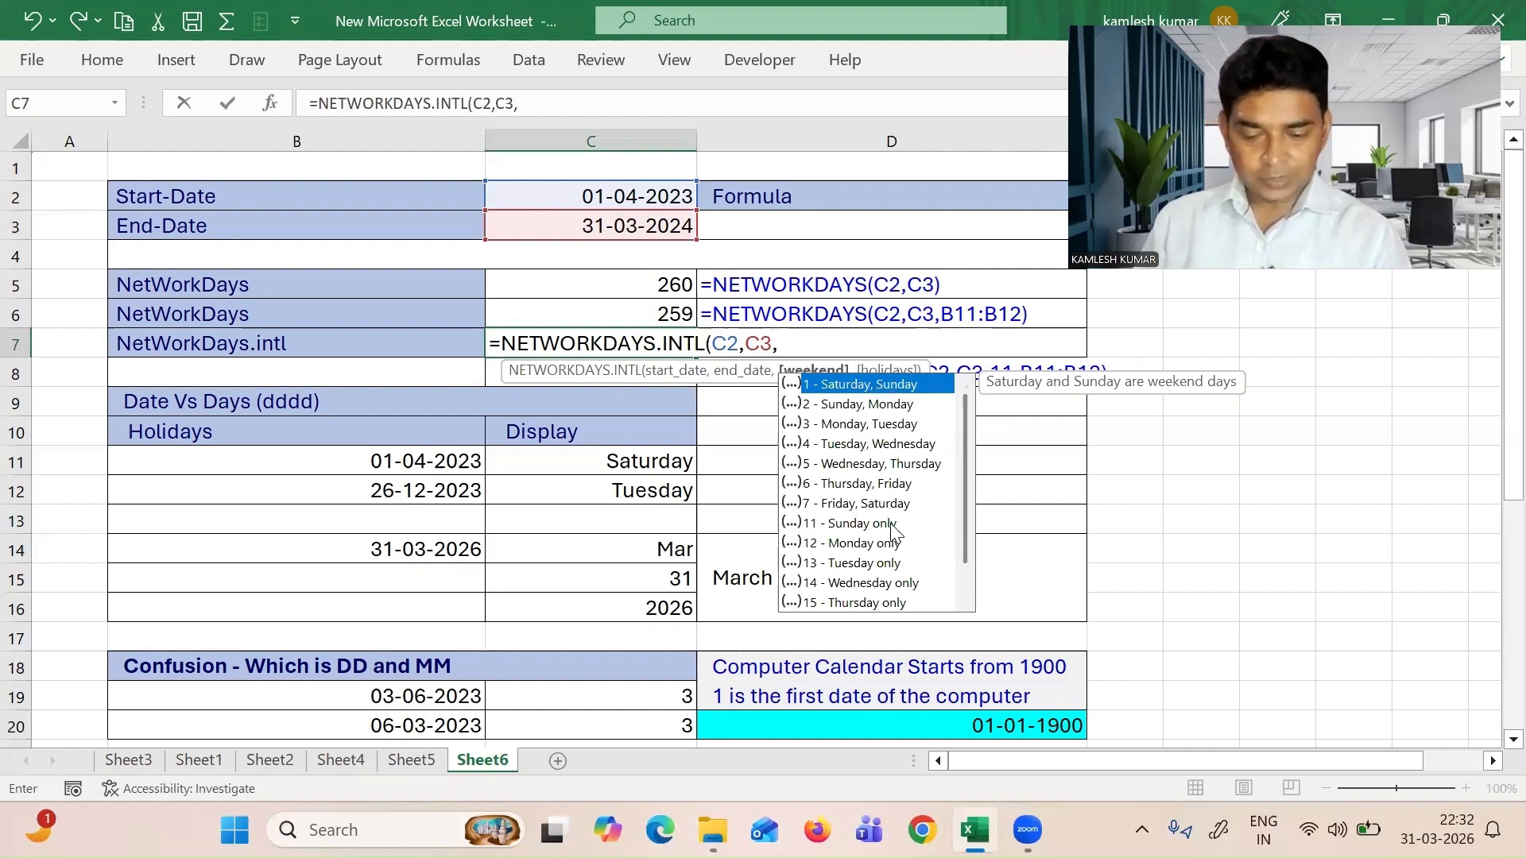
Review the weekend argument choices for the C7 formula, from 1 - Saturday, Sunday through 17 - Saturday only
key("Down")
key("Down")
key("Down")
key("Down")
key("Down")
key("Down")
key("Down")
key("Down")
key("Down")
key("Down")
key("Down")
key("Down")
key("Down")
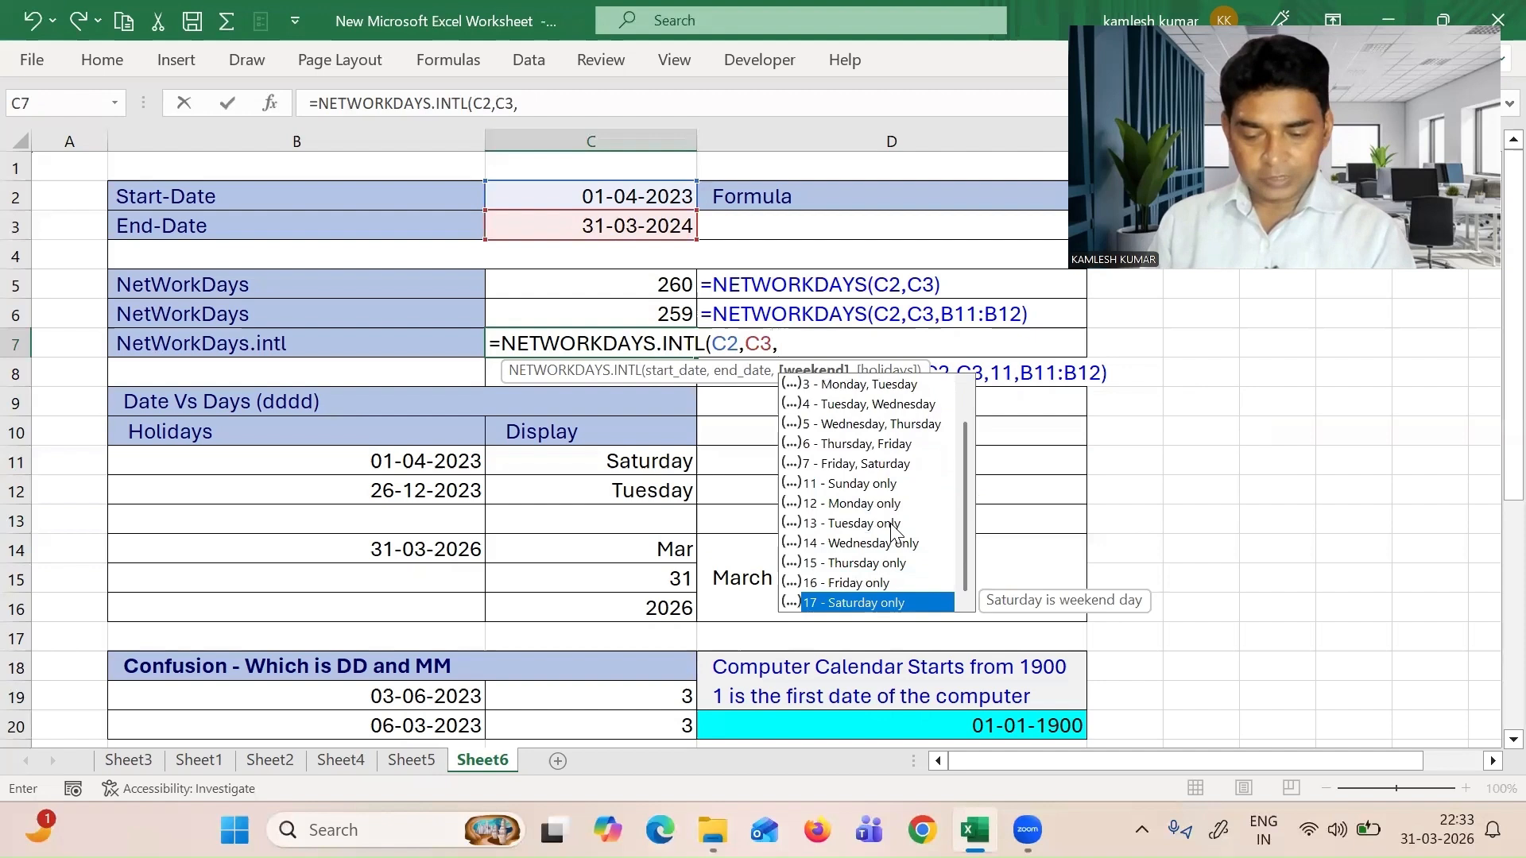
key("Up")
key("Up")
key("Up")
key("Up")
key("Up")
key("Up")
key("Up")
key("Up")
key("Up")
key("Up")
key("Up")
key("Up")
key("Up")
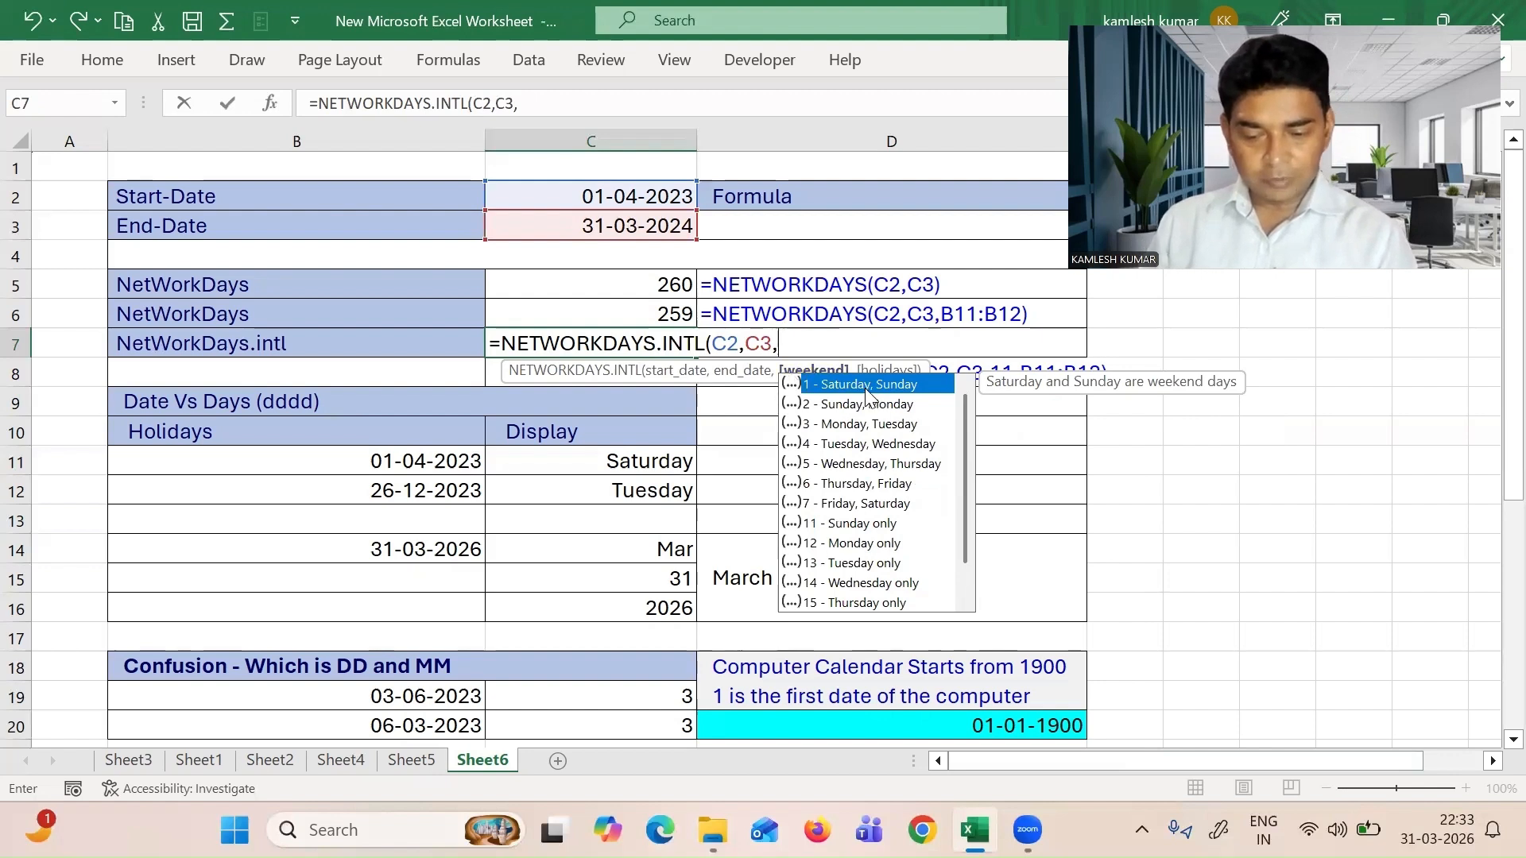
Go through the two-day weekend codes one by one down to 11 - Sunday only, reading their descriptions
key("Down")
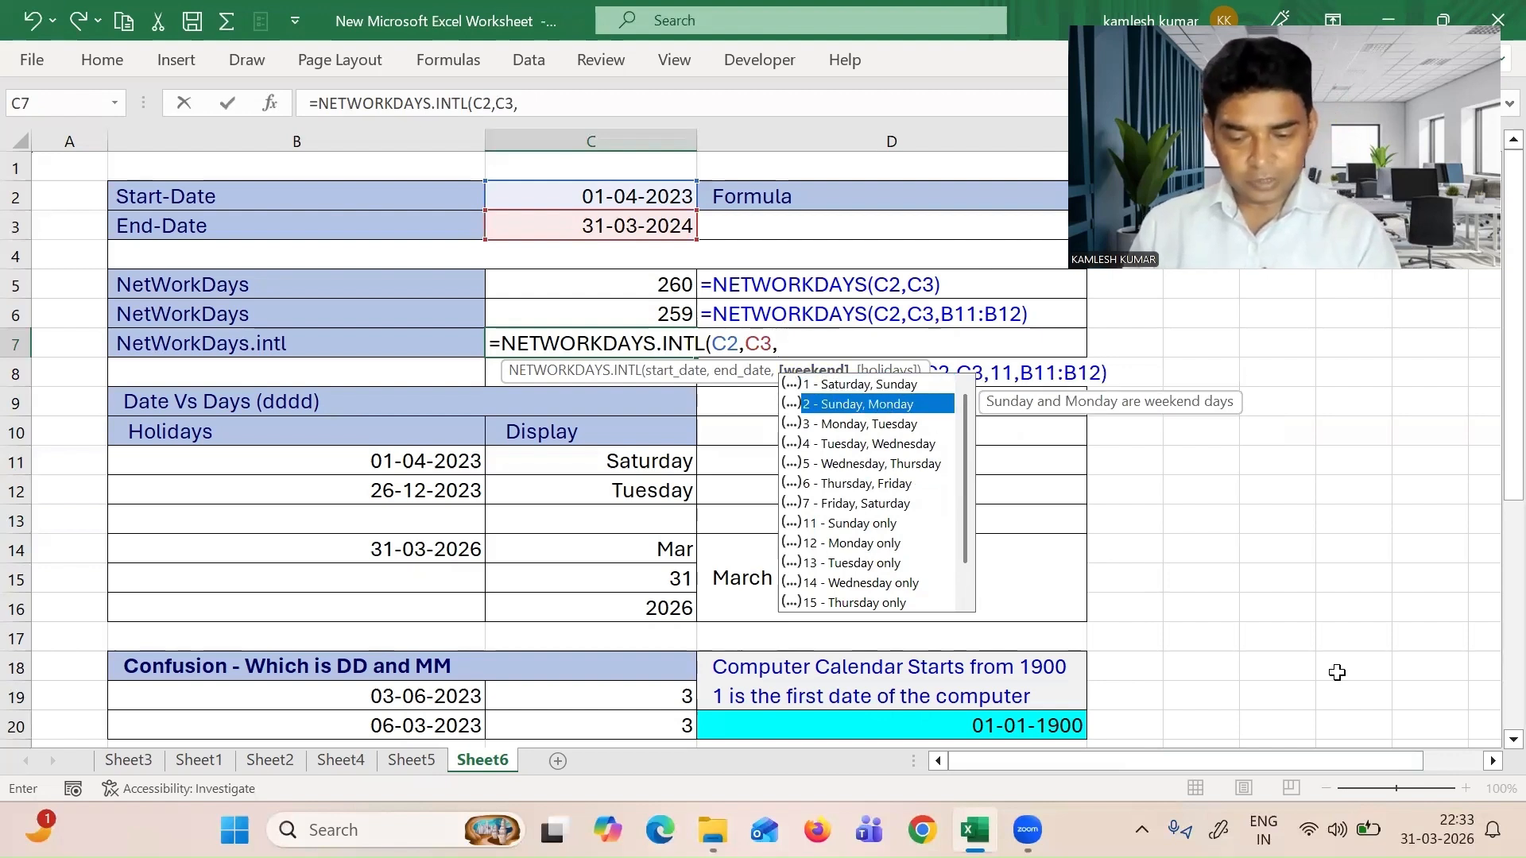
key("Down")
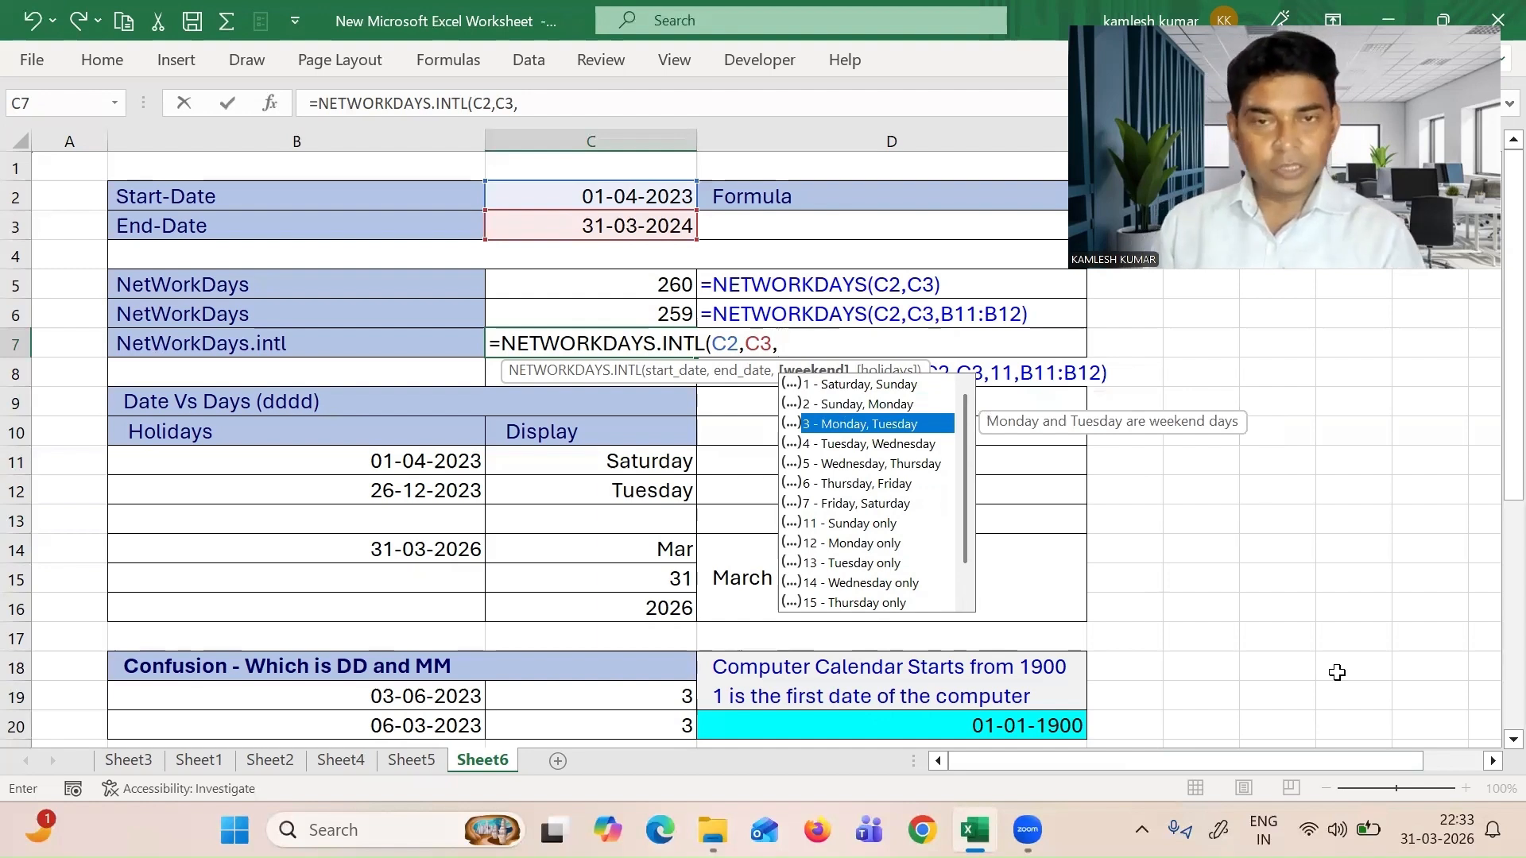
key("Down")
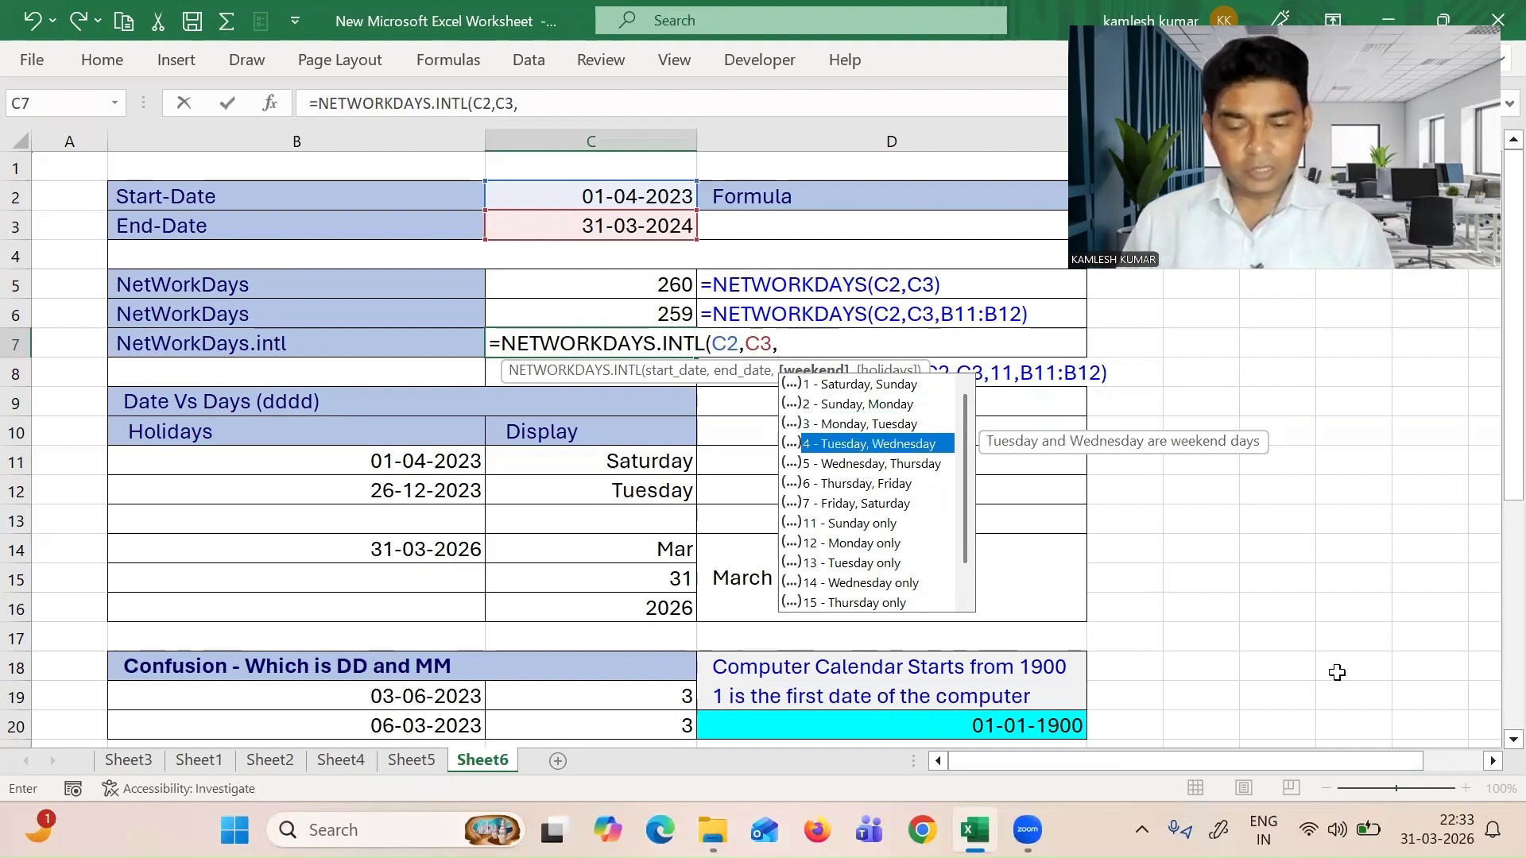
key("Down")
key("Down")
key("Down")
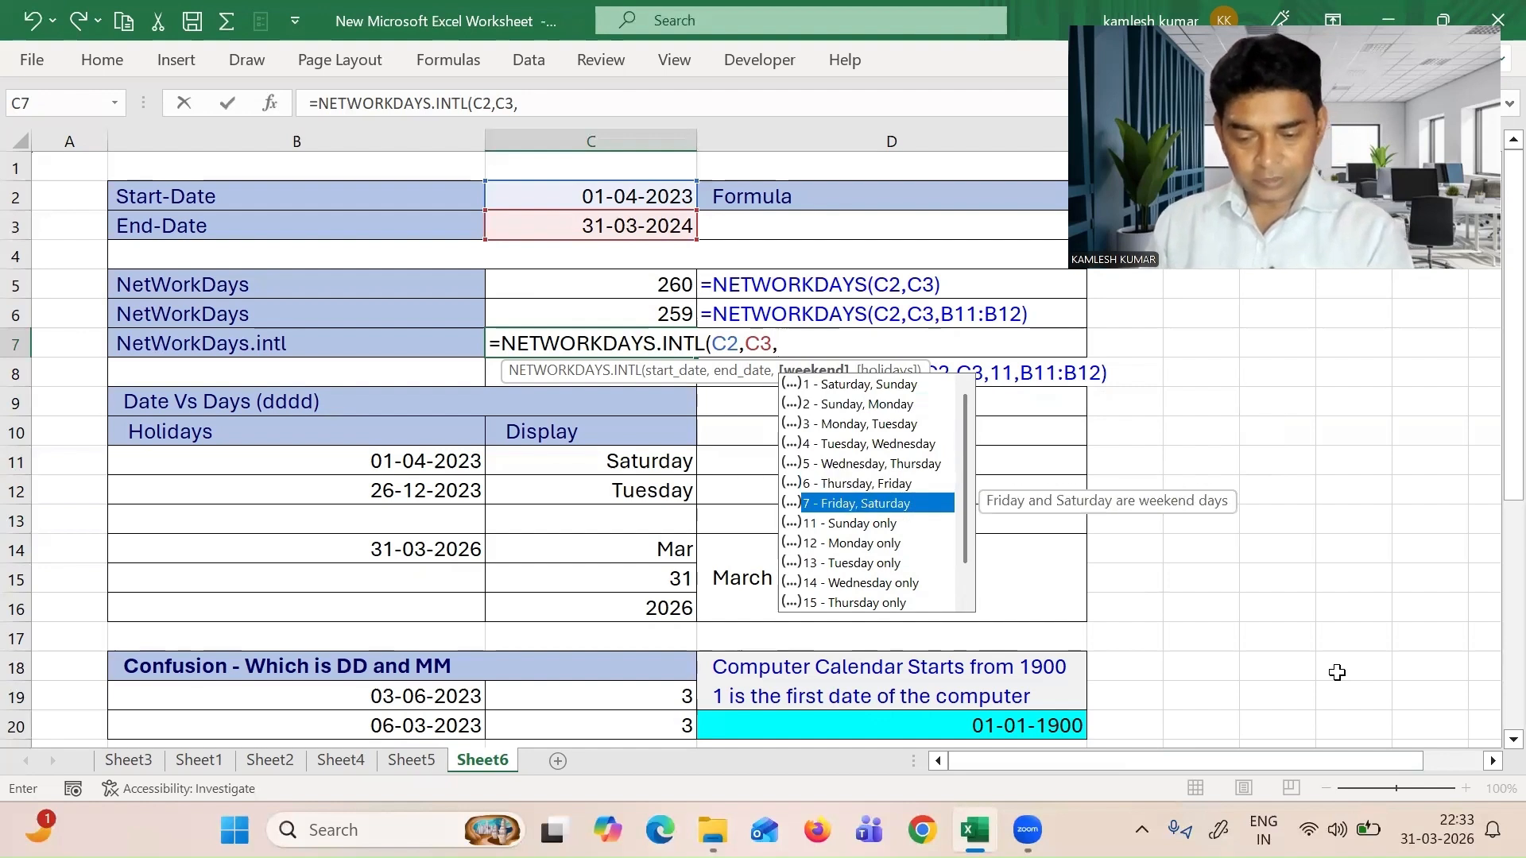
key("Down")
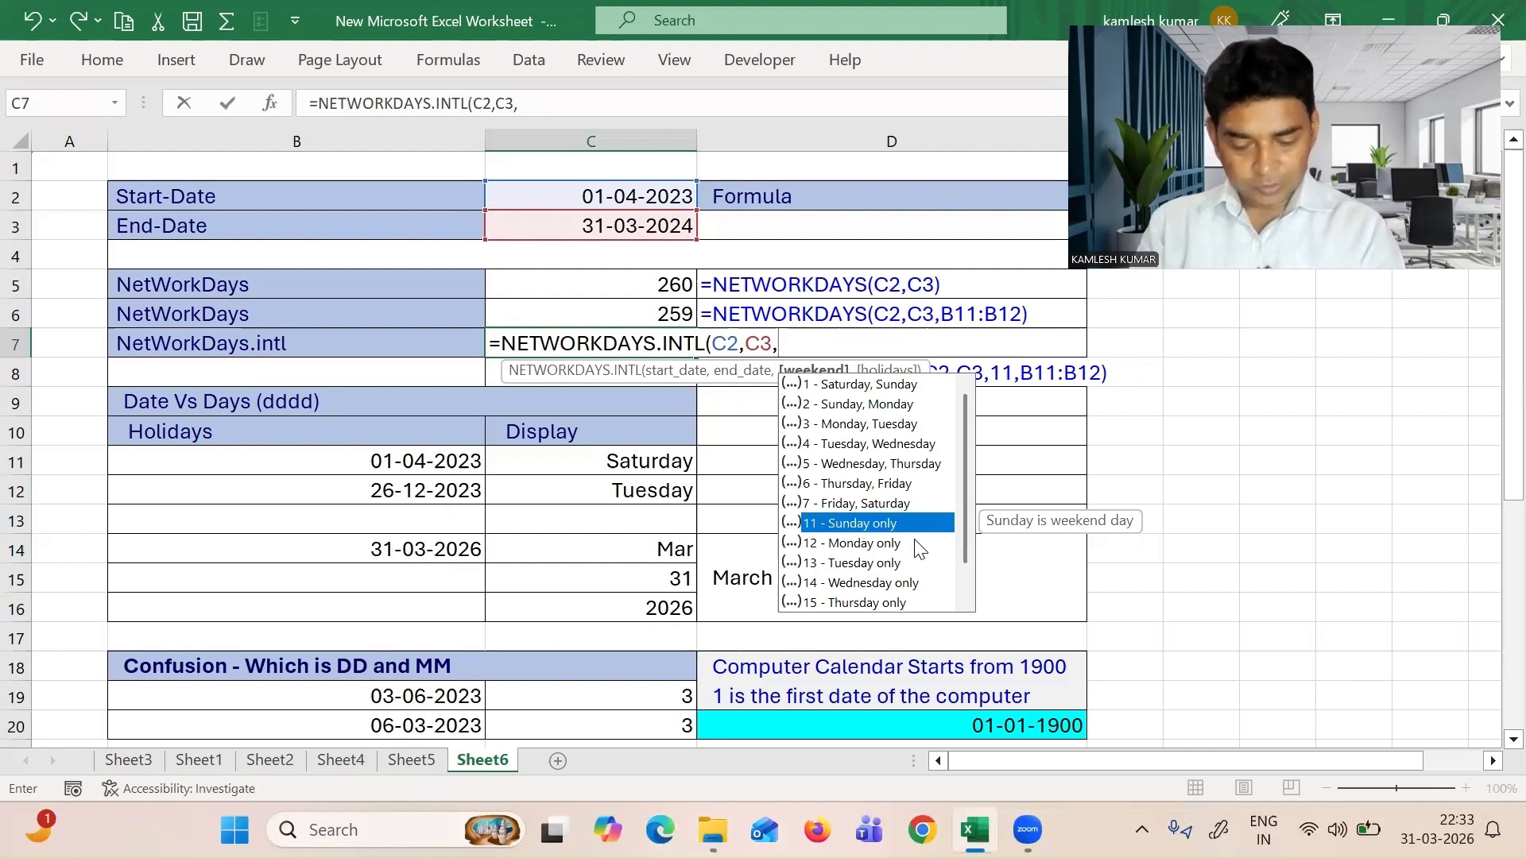
Complete the C7 formula as =NETWORKDAYS.INTL(C2,C3,11) so that only Sunday counts as the weekend
key("Return")
key("Up")
key("F2")
key("BackSpace")
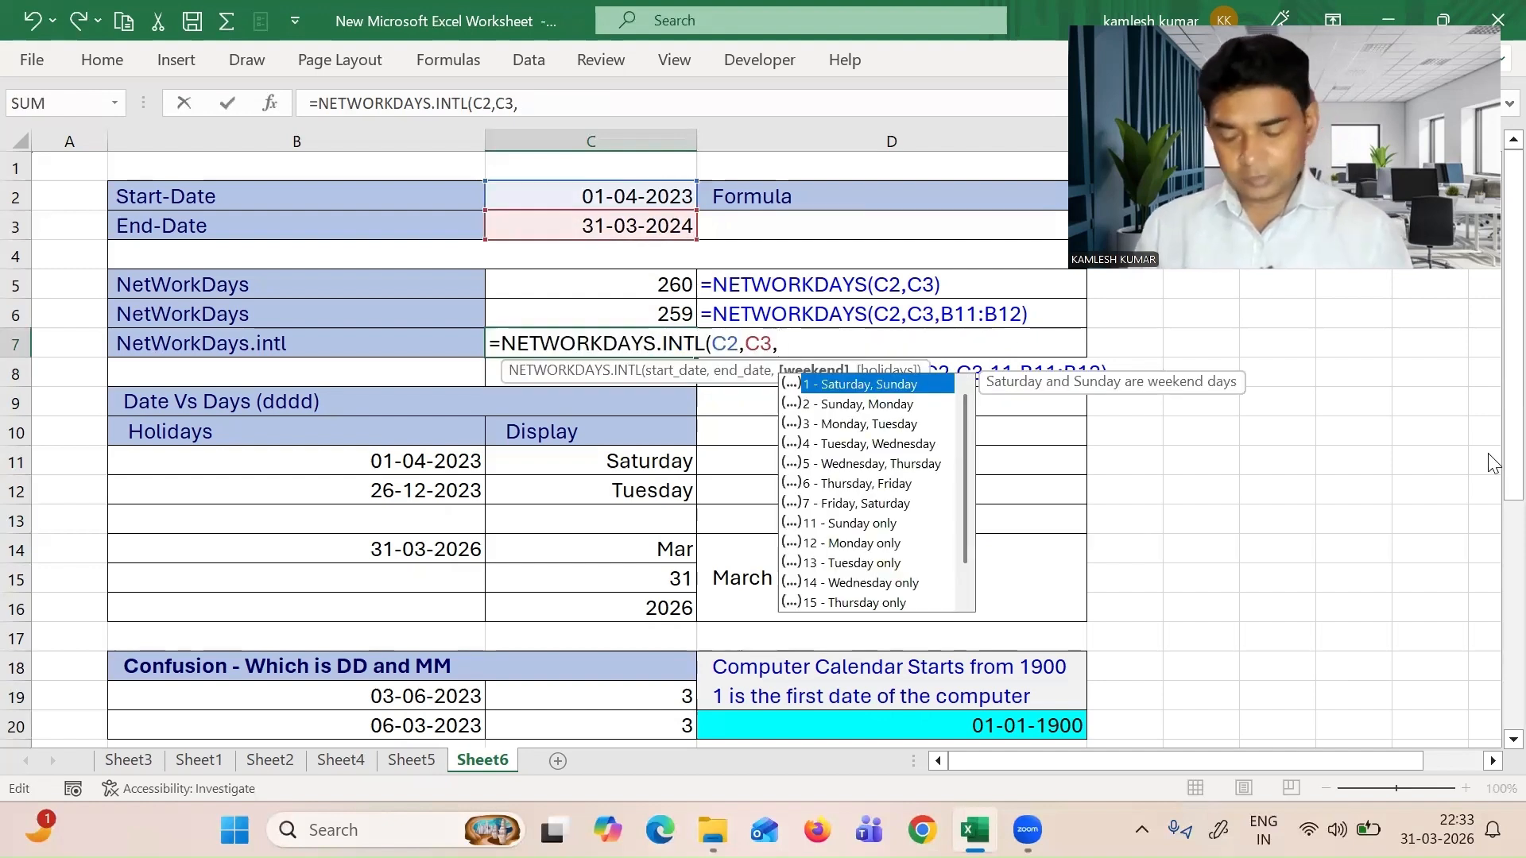
type("11")
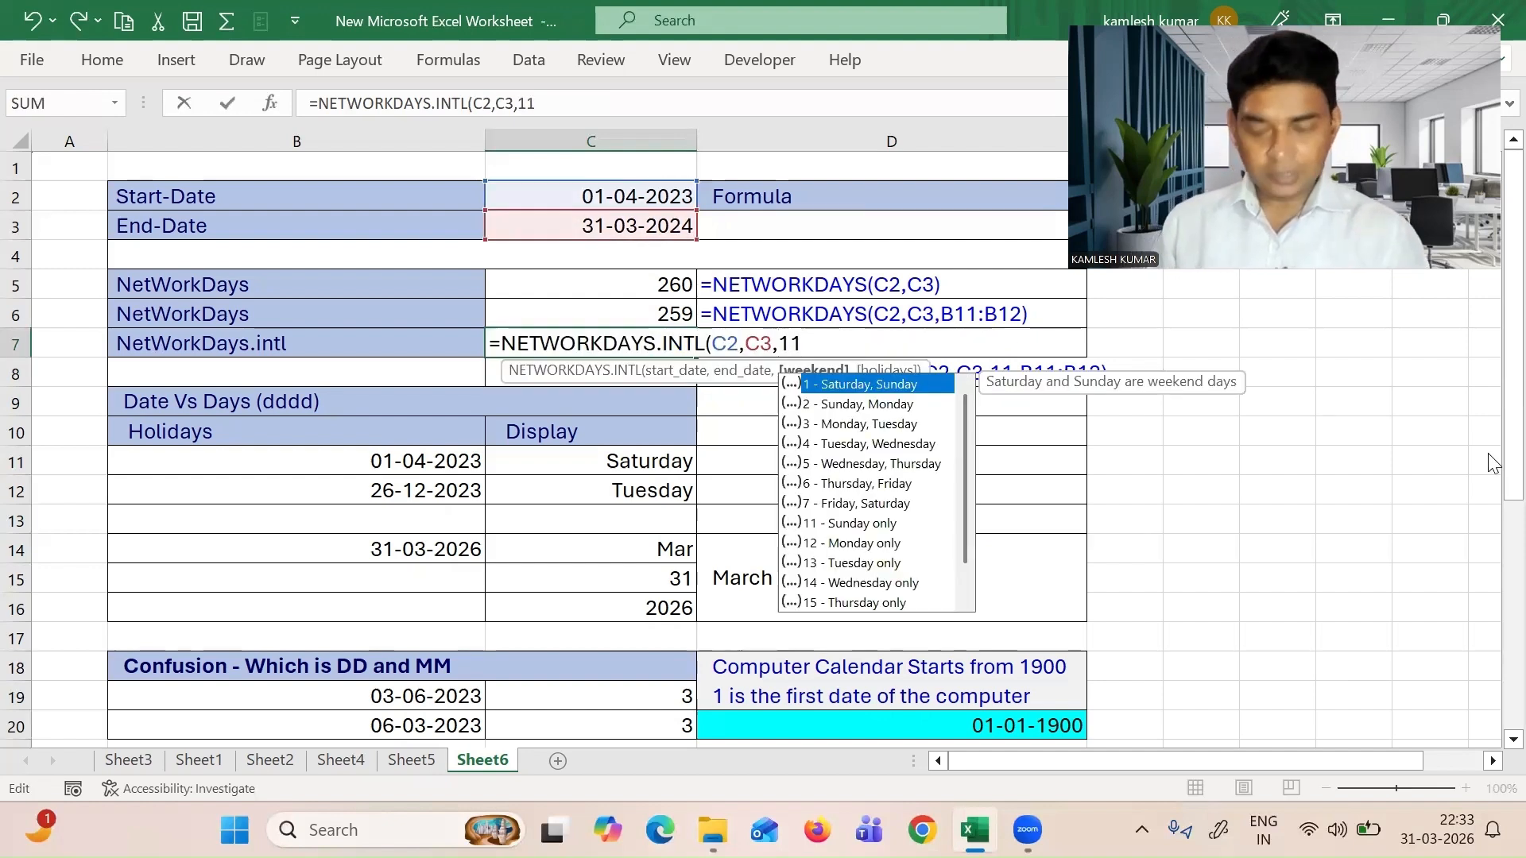
type(")")
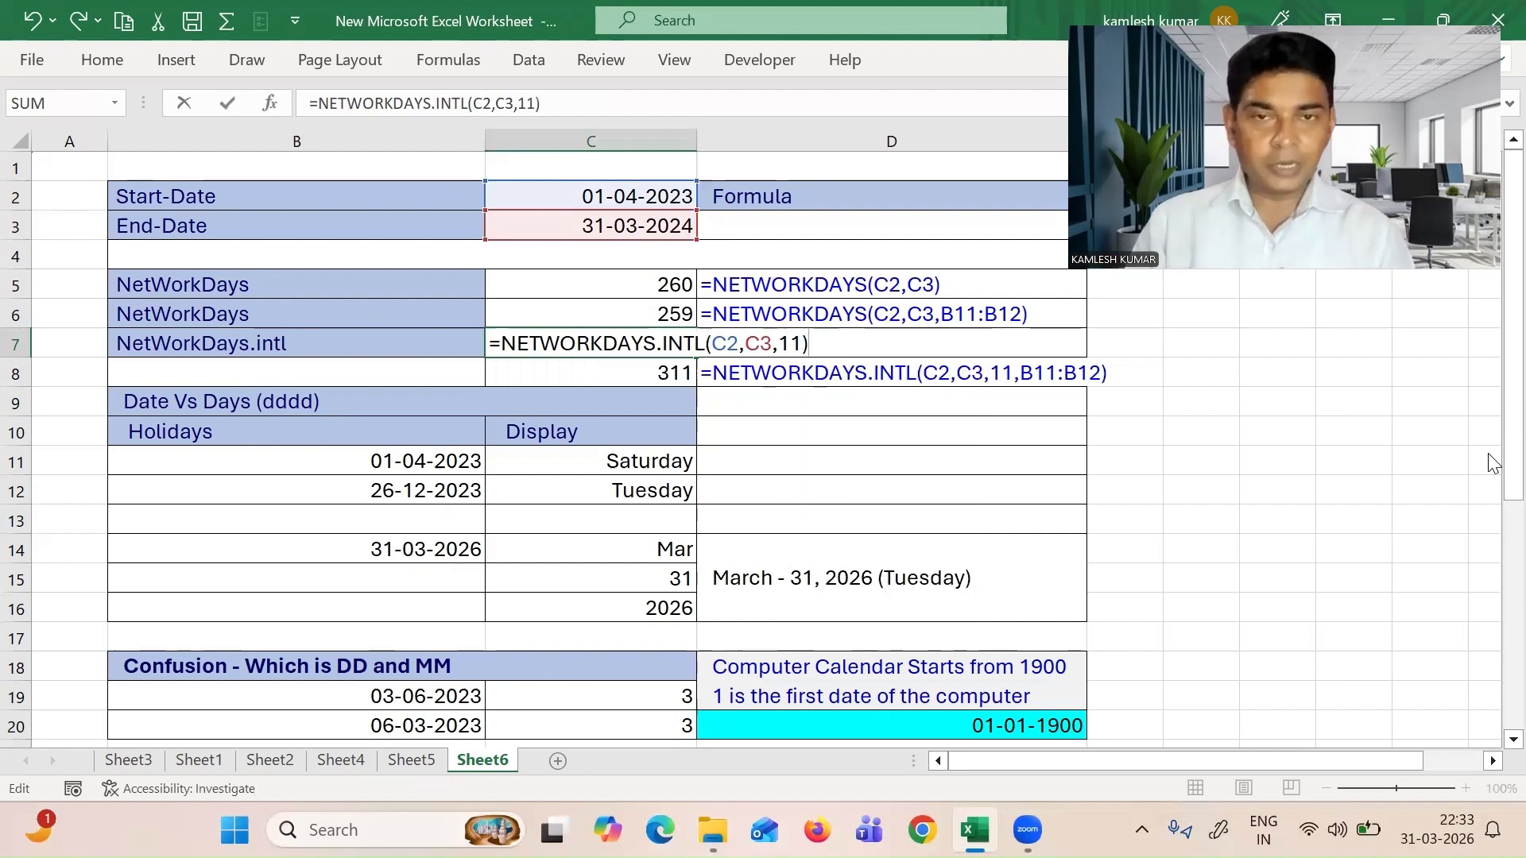
key("Return")
key("Up")
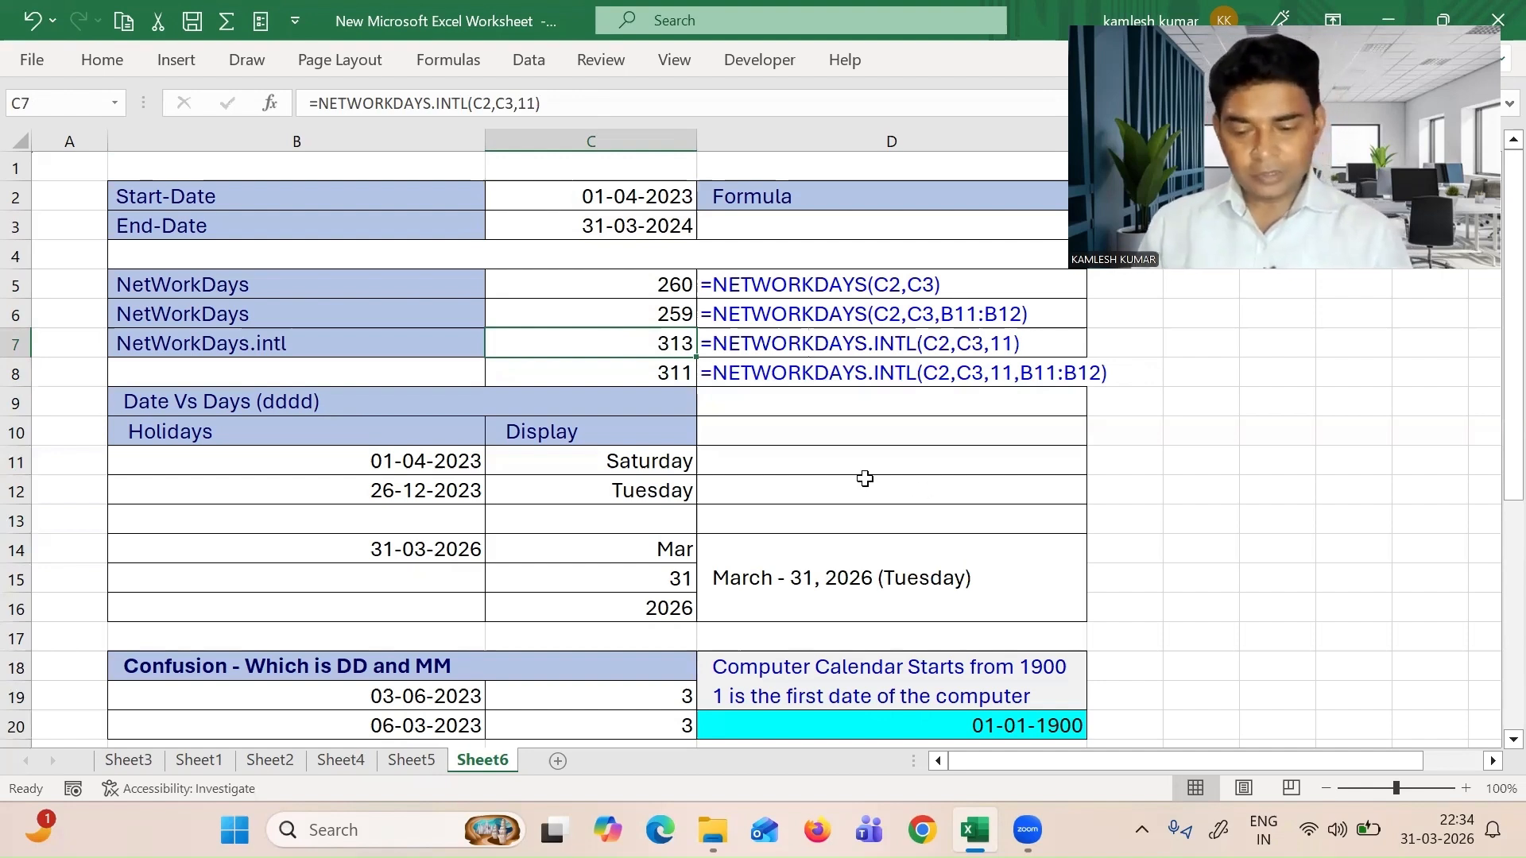
Replace the formula in C8 with a new NETWORKDAYS.INTL formula using C2 as the start date and C3 as the end date
left_click(644, 367)
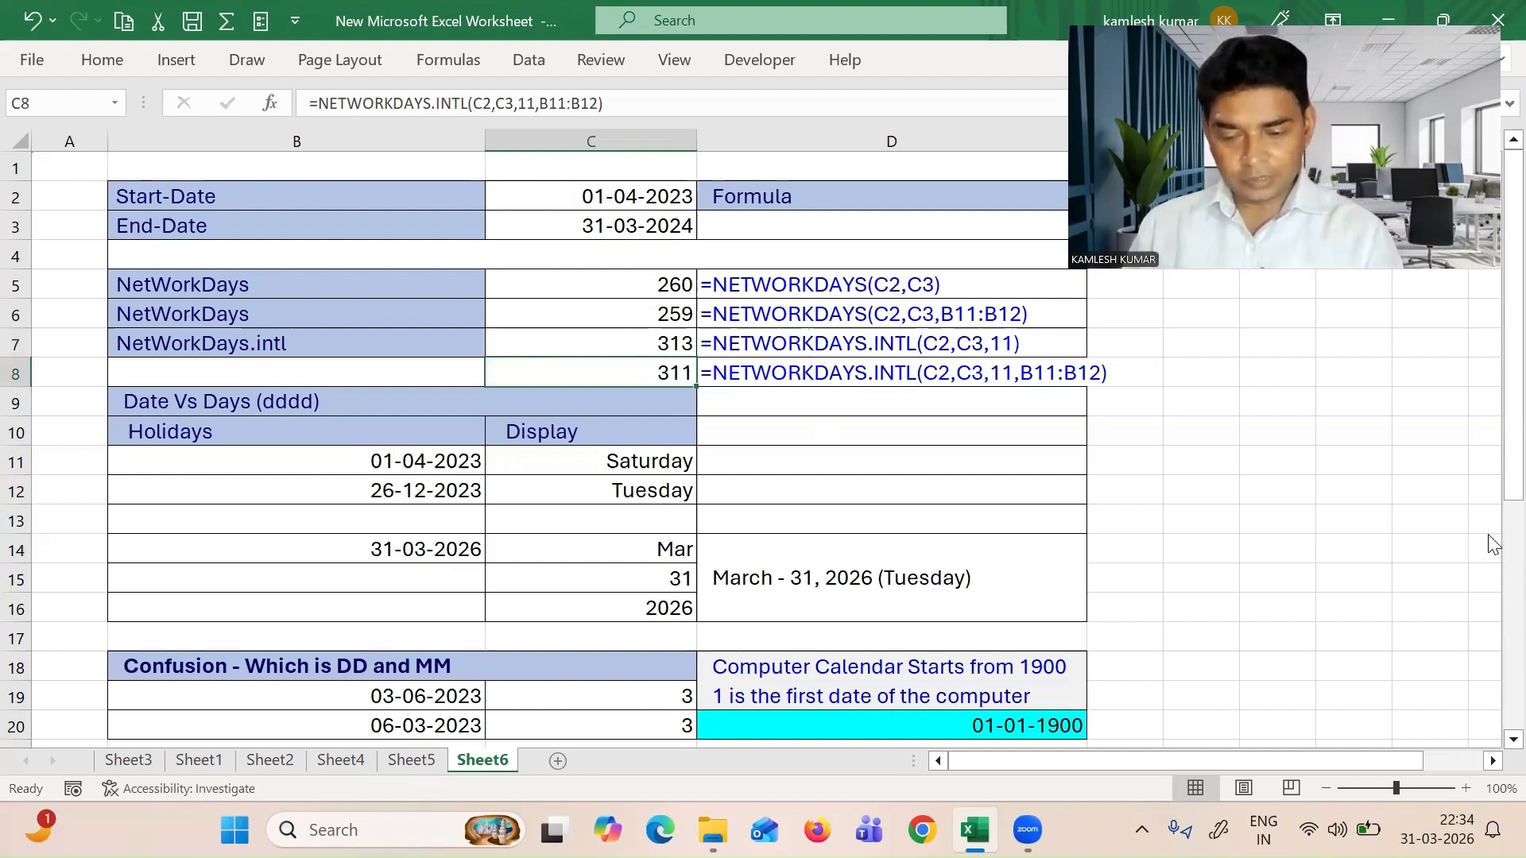
type("=")
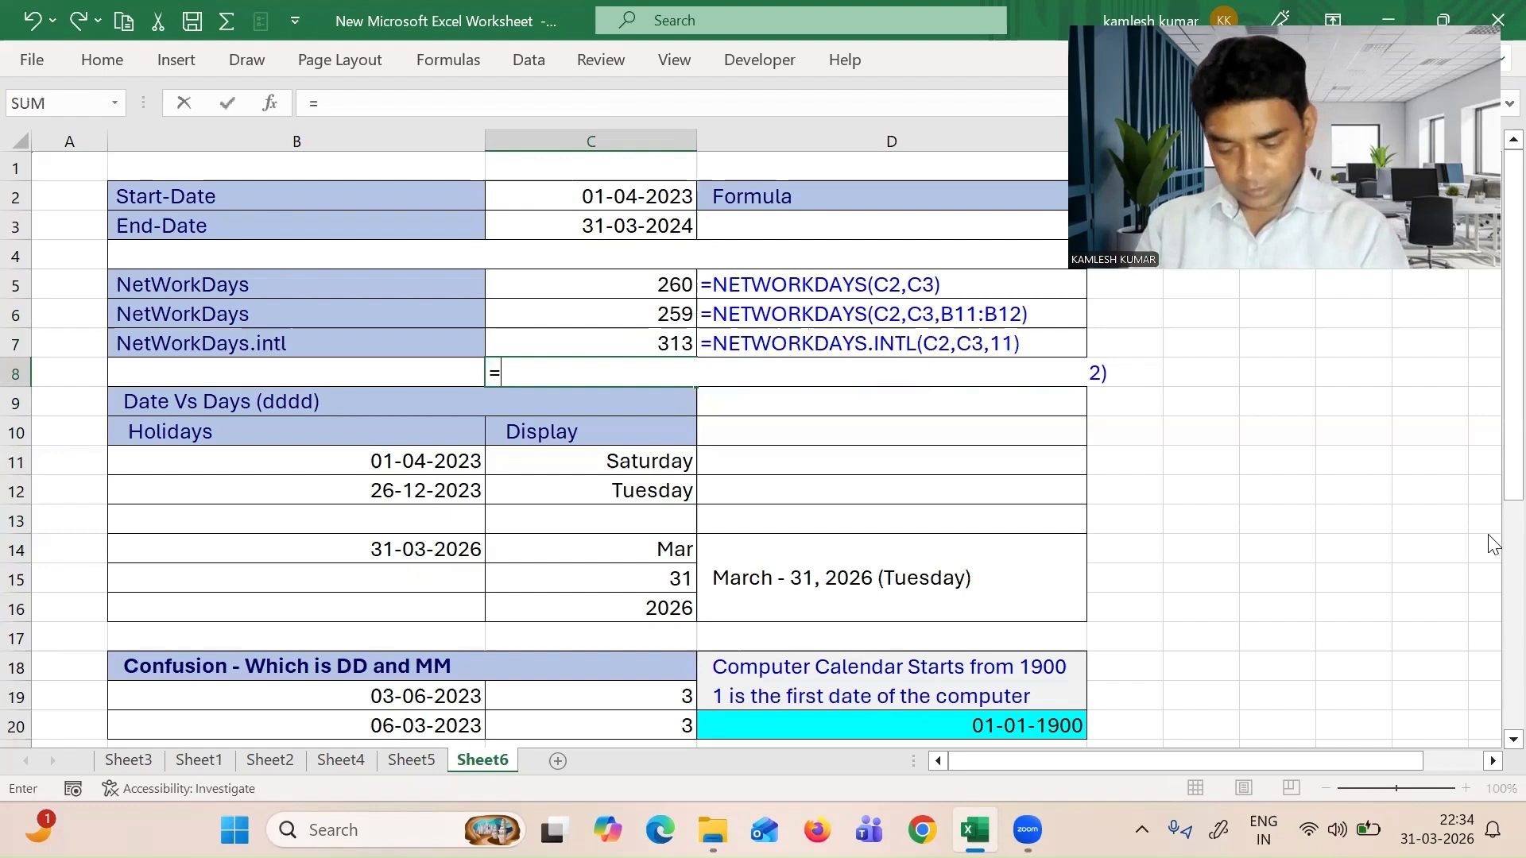
type("net")
key("Down")
key("Tab")
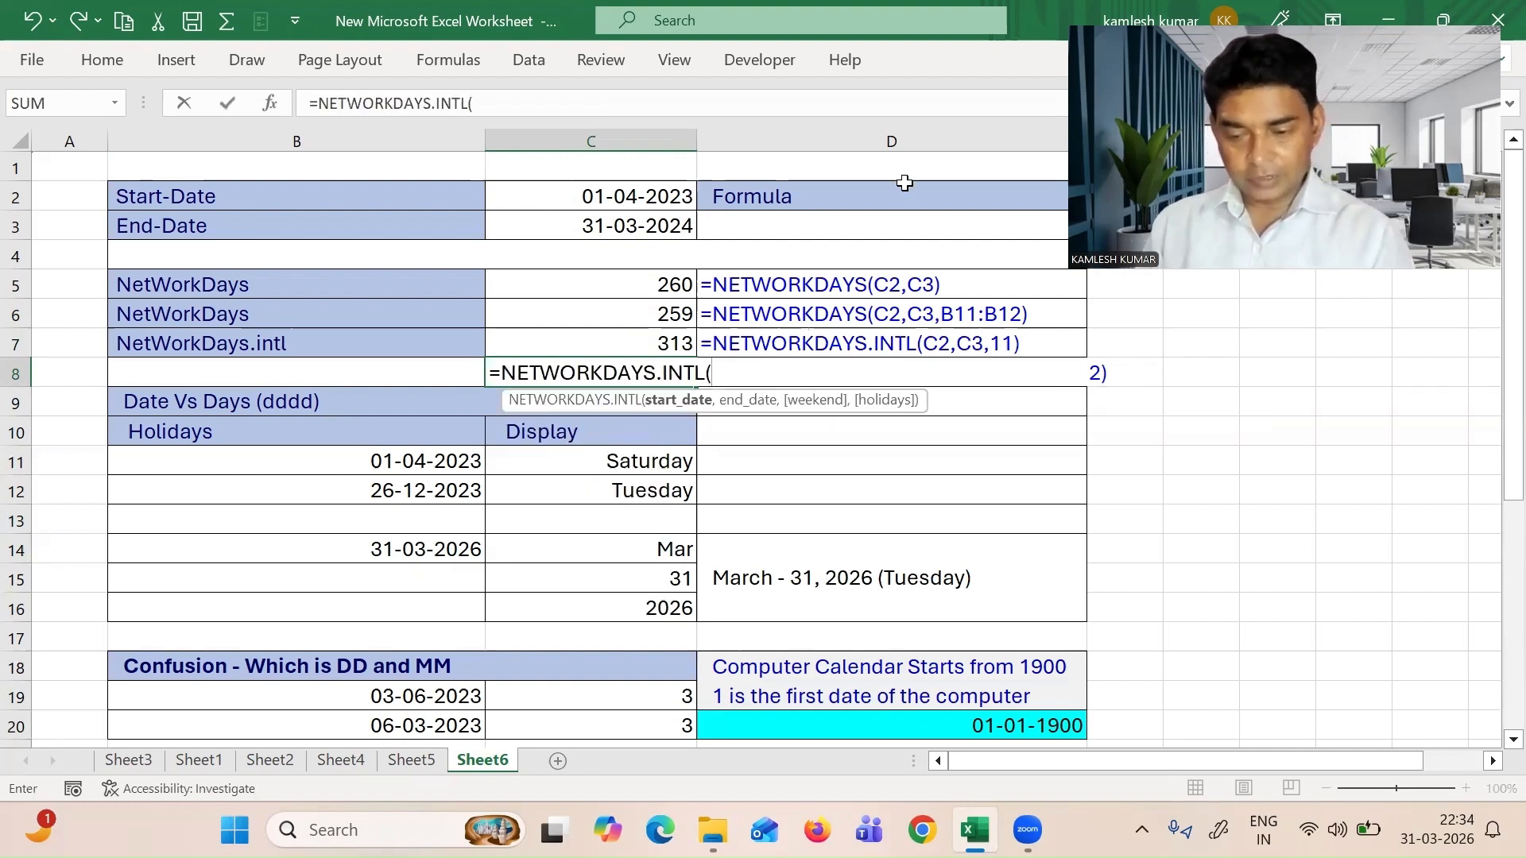
left_click(629, 195)
type(",")
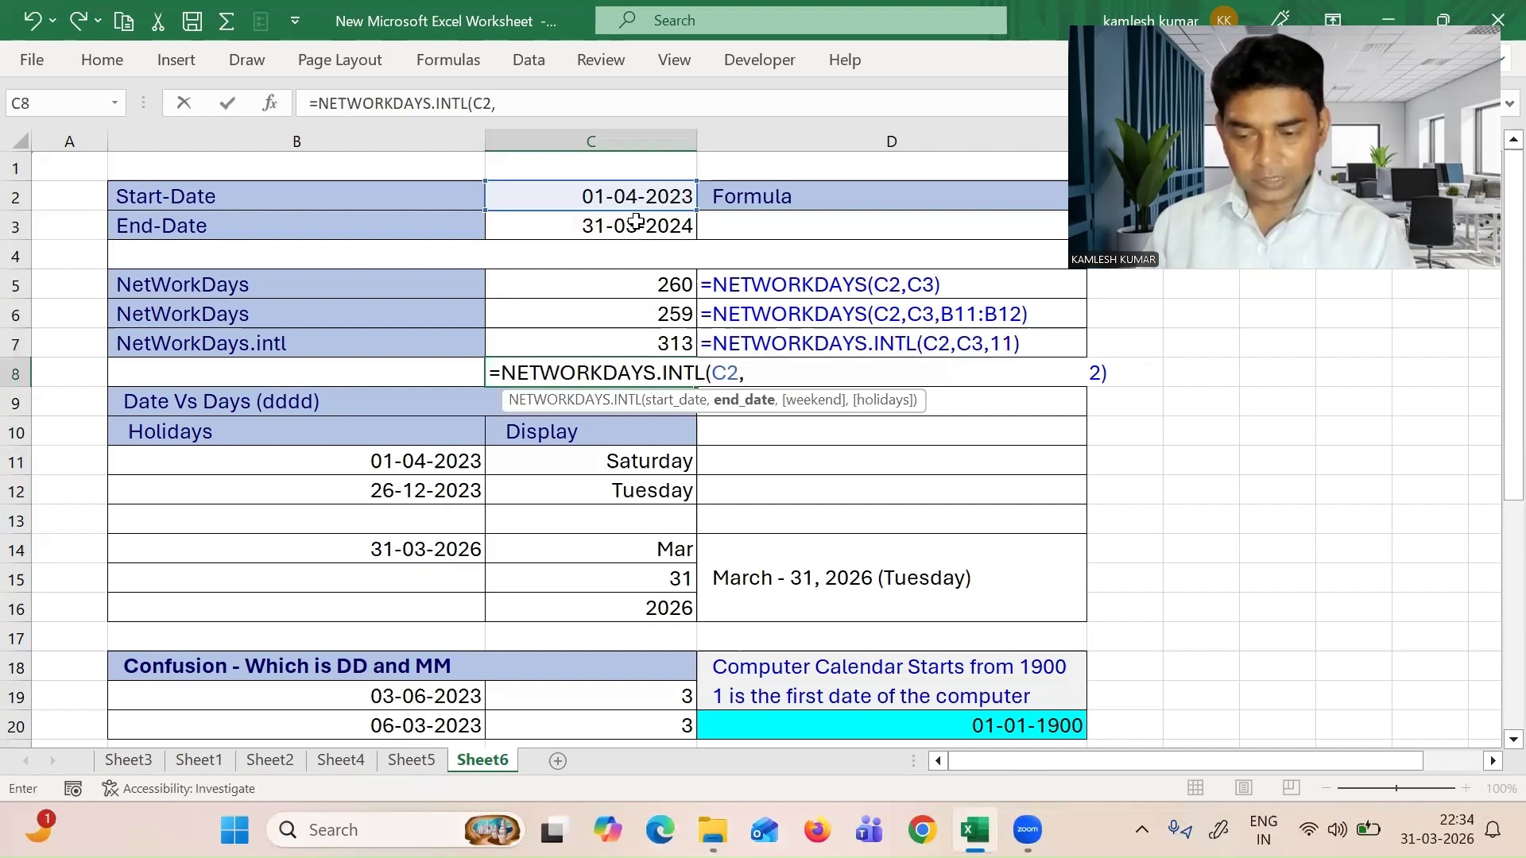
left_click(636, 222)
type(",")
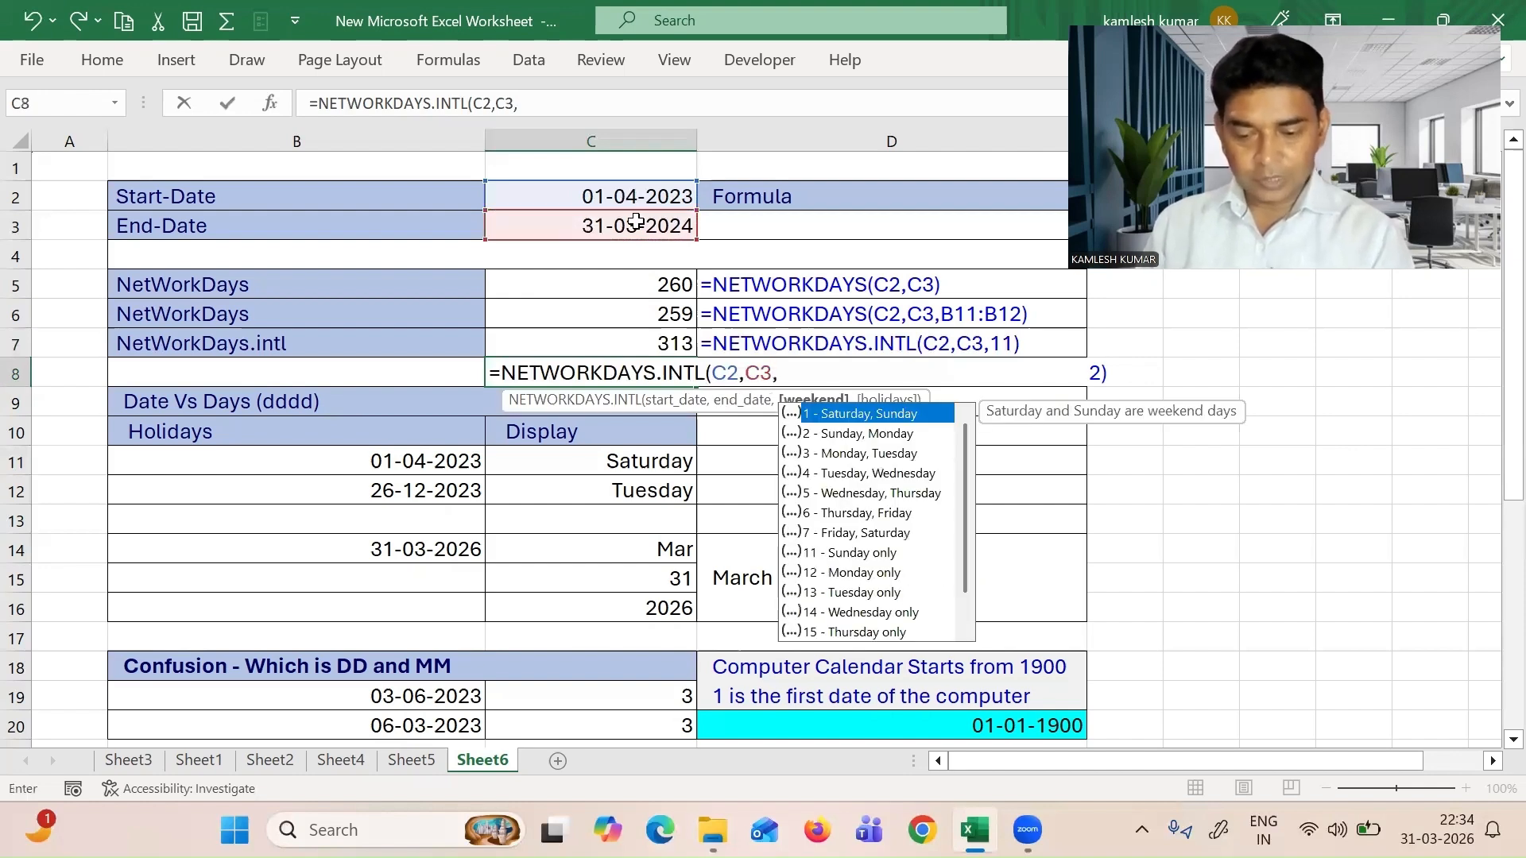
Complete the C8 formula with weekend code 11 and the holiday range B11:B12, giving =NETWORKDAYS.INTL(C2,C3,11,B11:B12)
type("11")
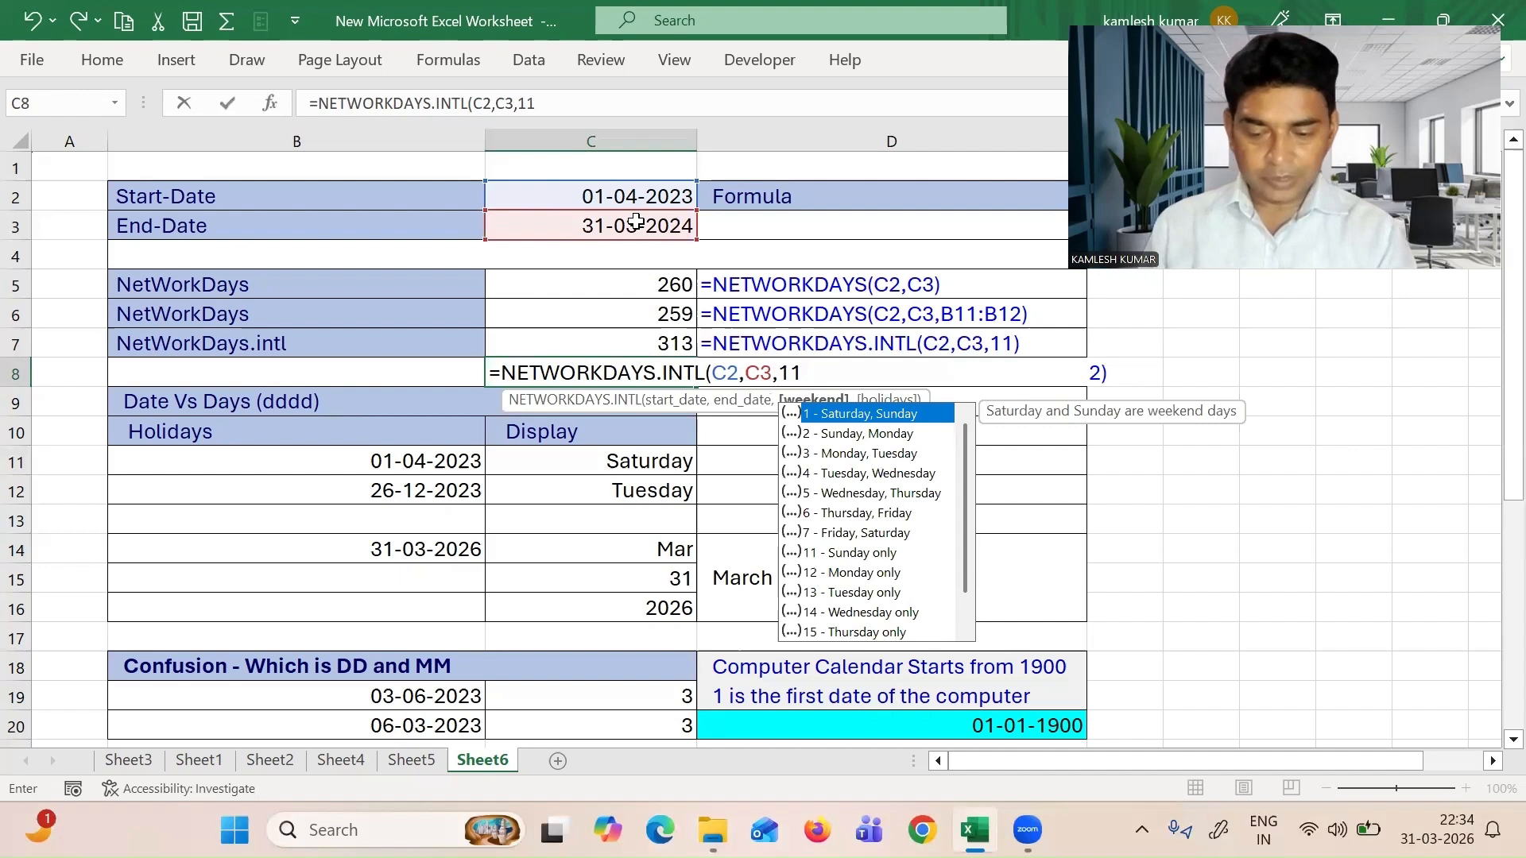
type(",")
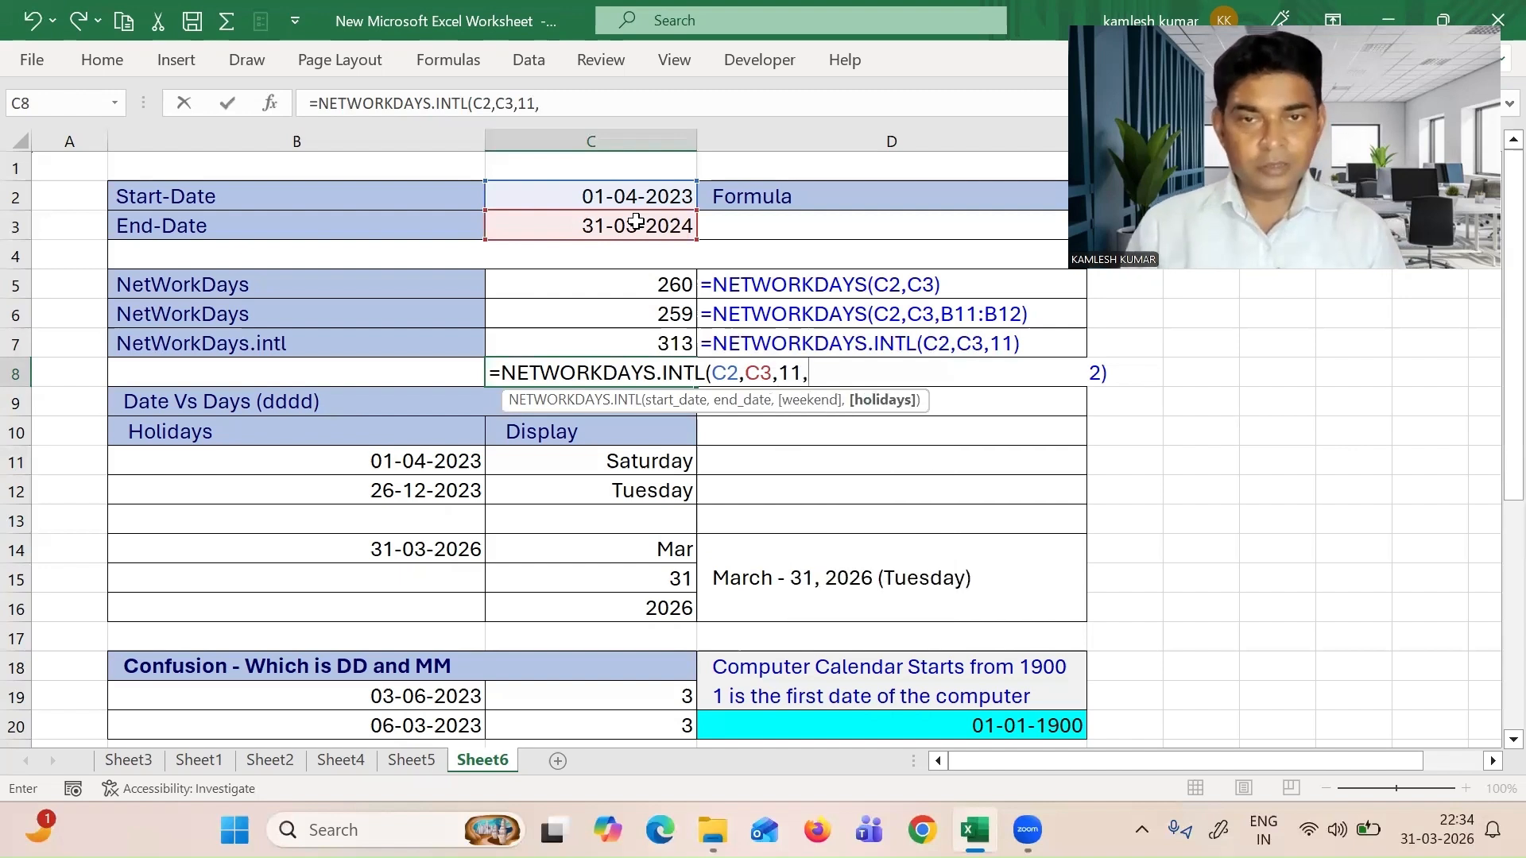
left_click_drag(313, 467, 321, 500)
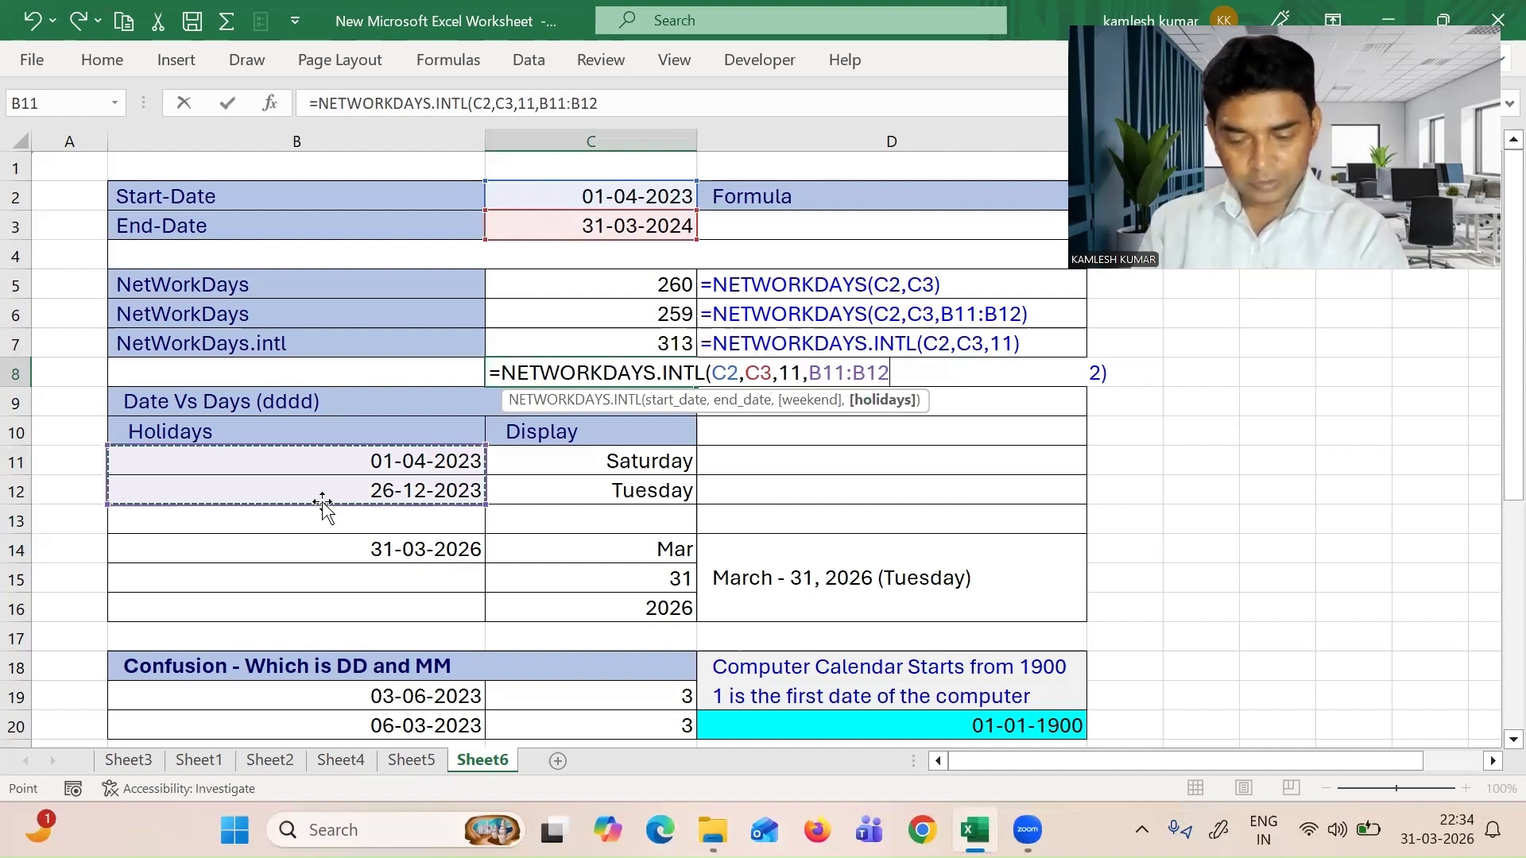
type(")")
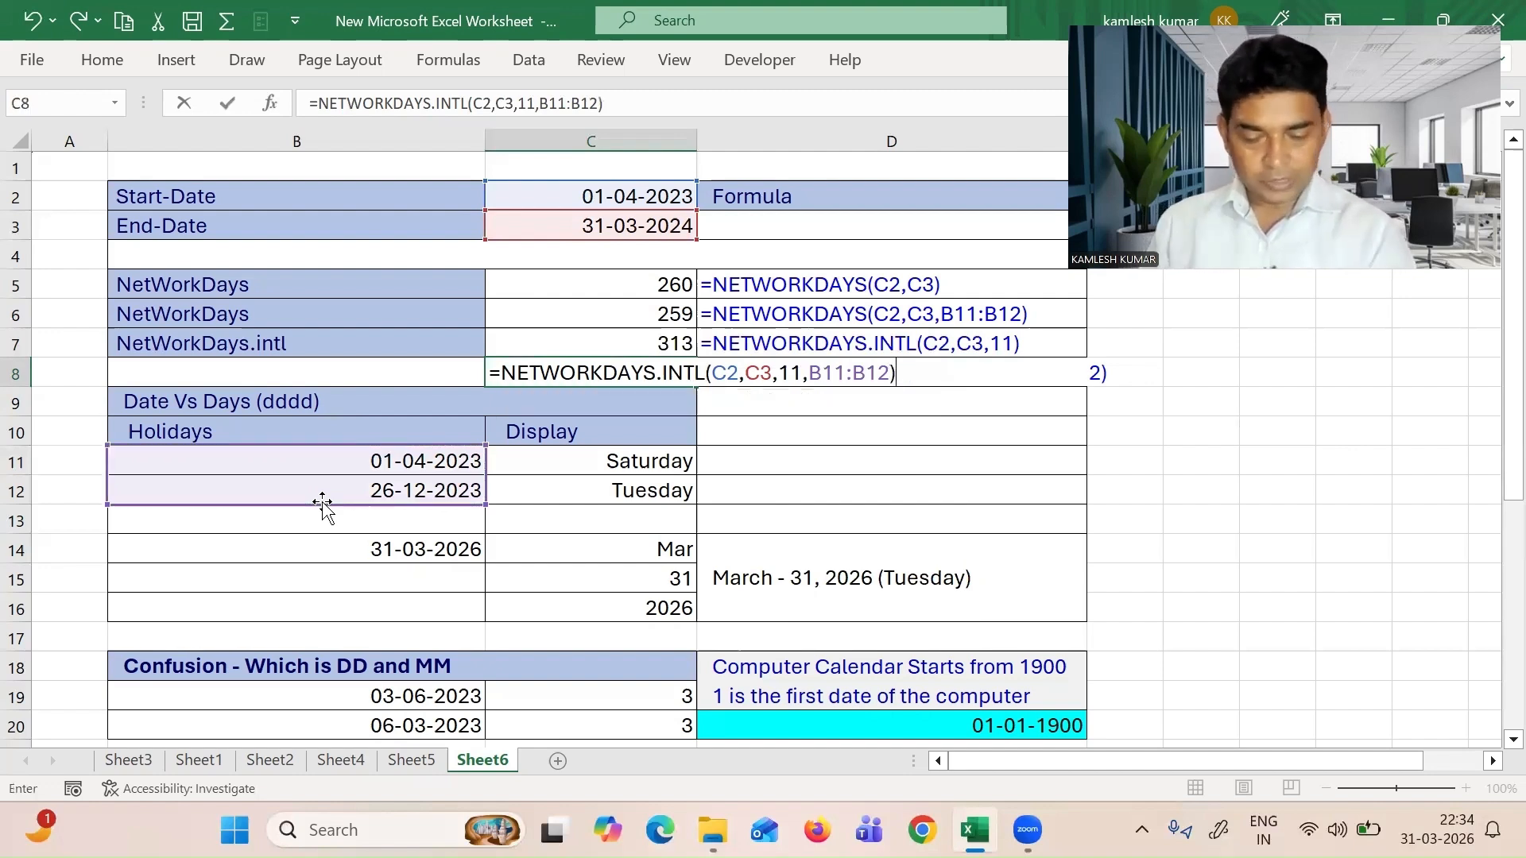
key("Return")
key("Up")
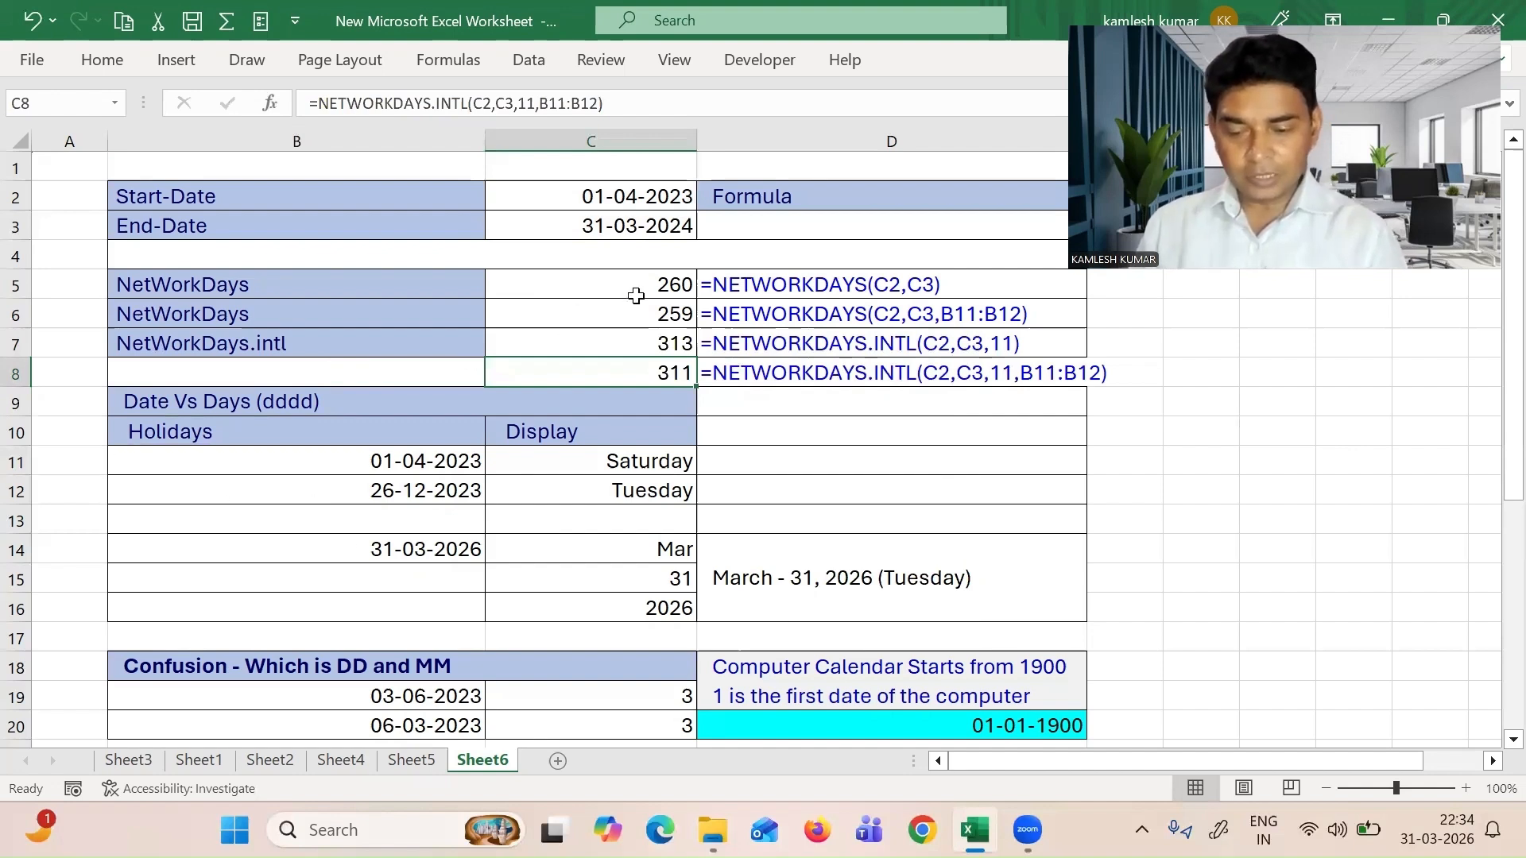
Compare the workday counts in C5:C8 against the holiday dates in B11:B12 and the weekday in C11
left_click(668, 288)
key("Down")
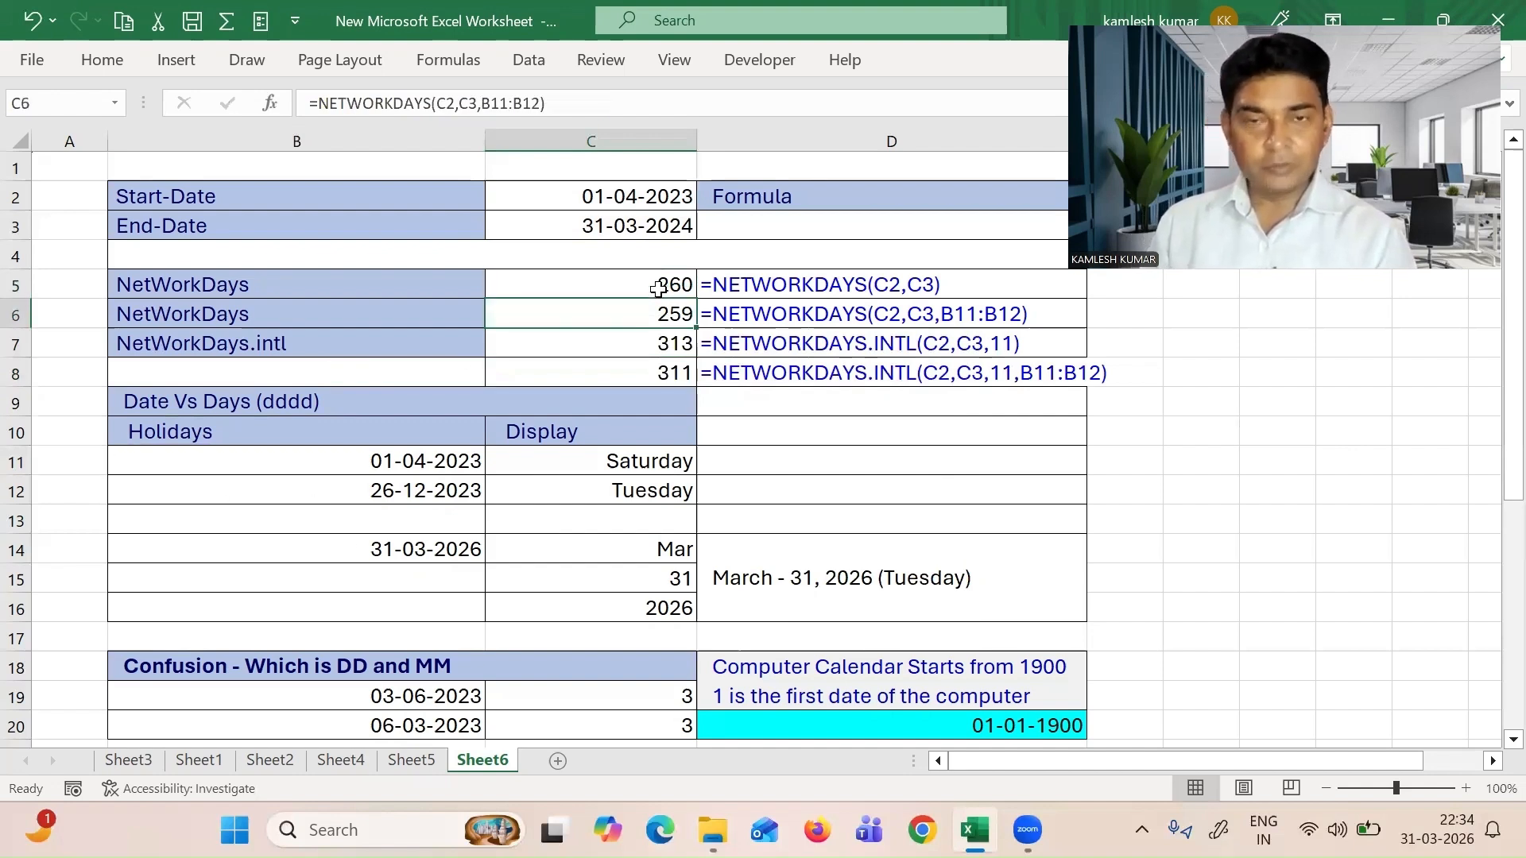
left_click(643, 343)
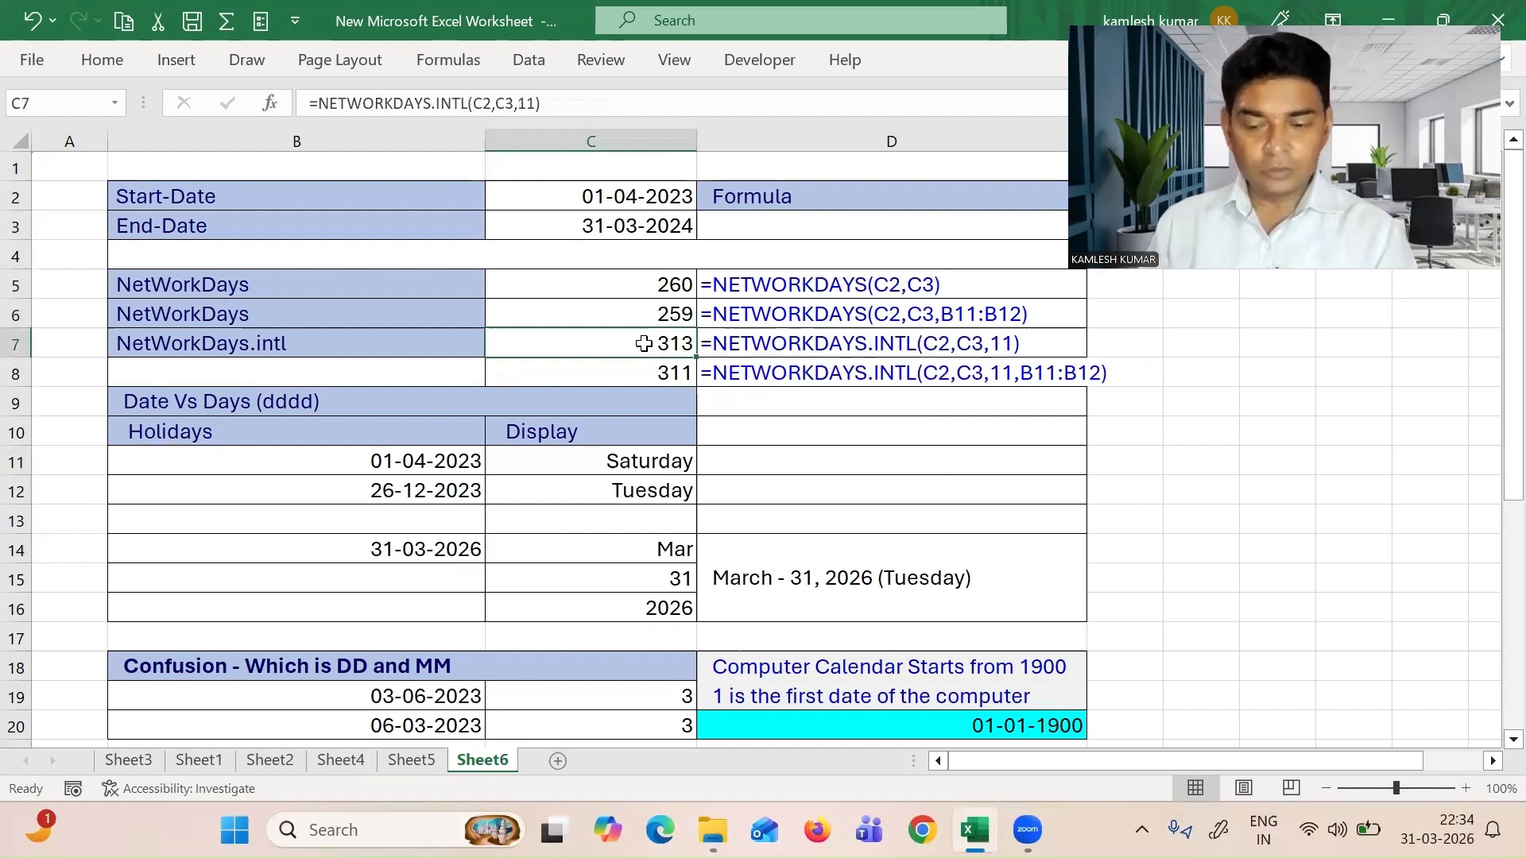
key("Down")
left_click(425, 463)
key("Down")
key("Up")
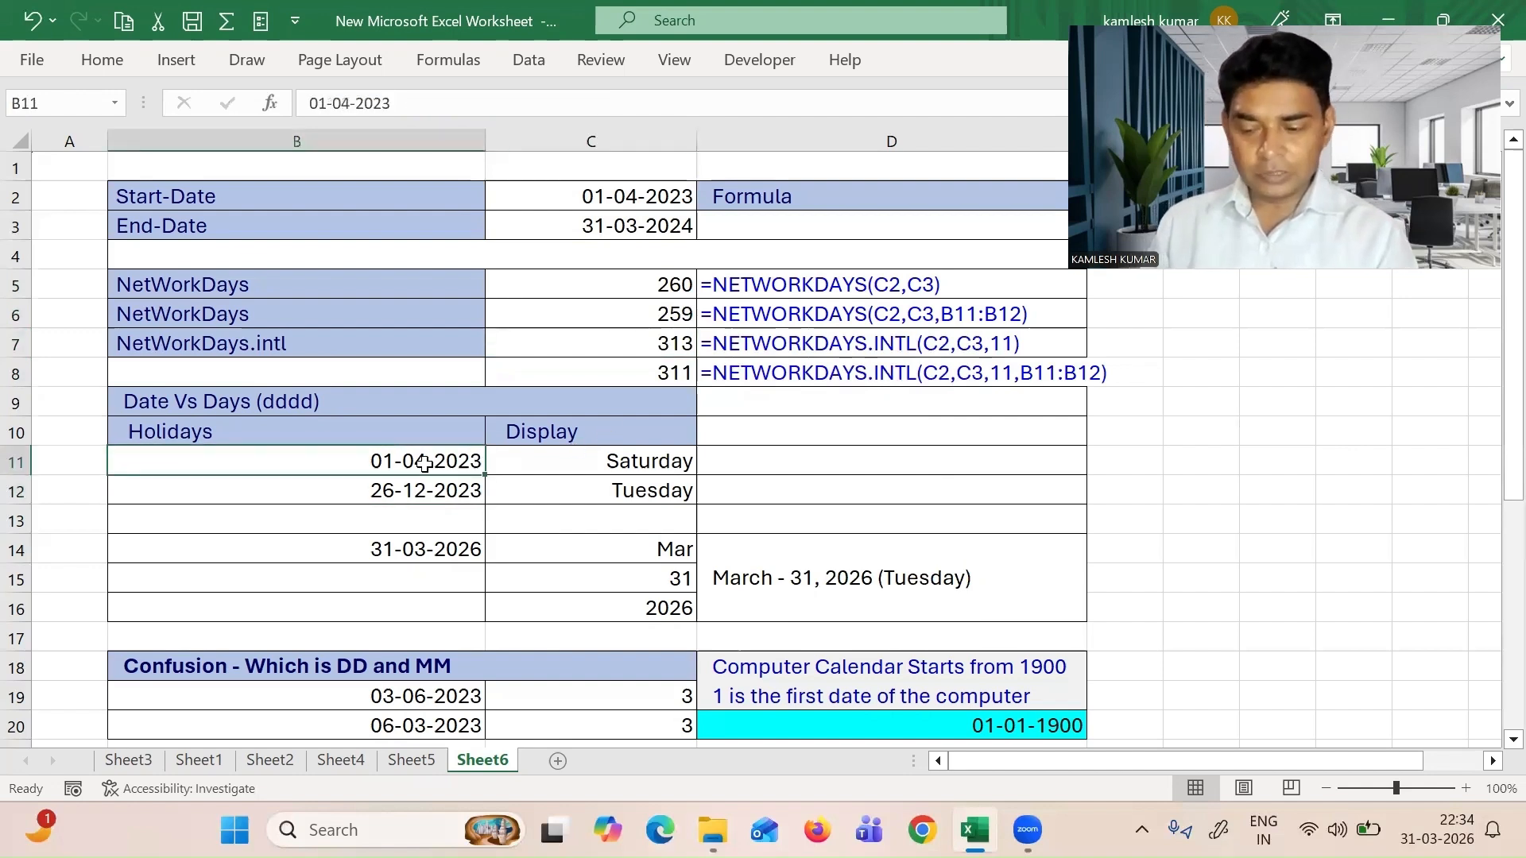
left_click(588, 461)
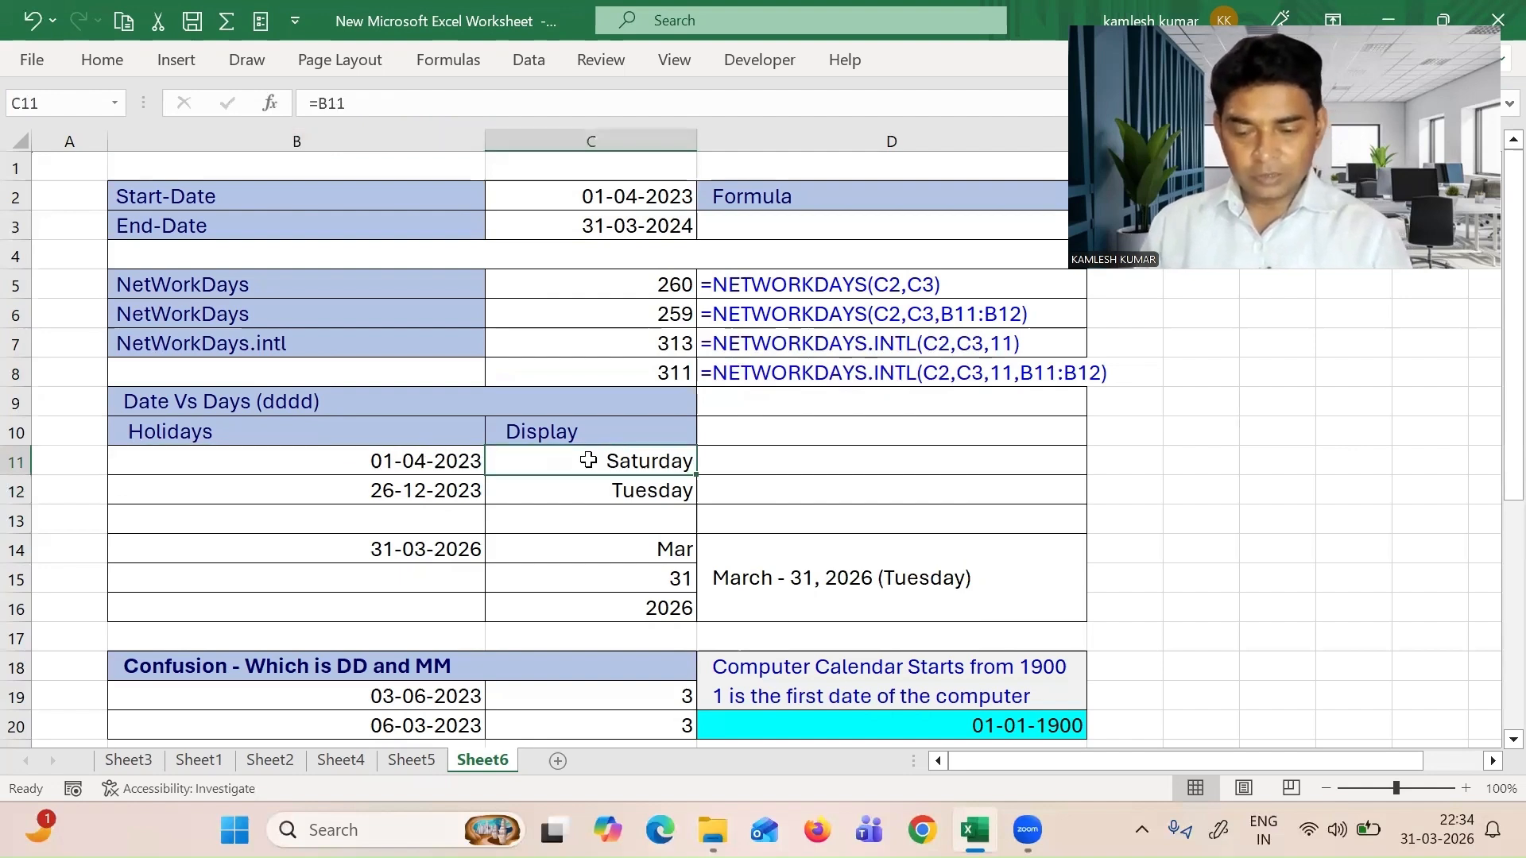
left_click(639, 372)
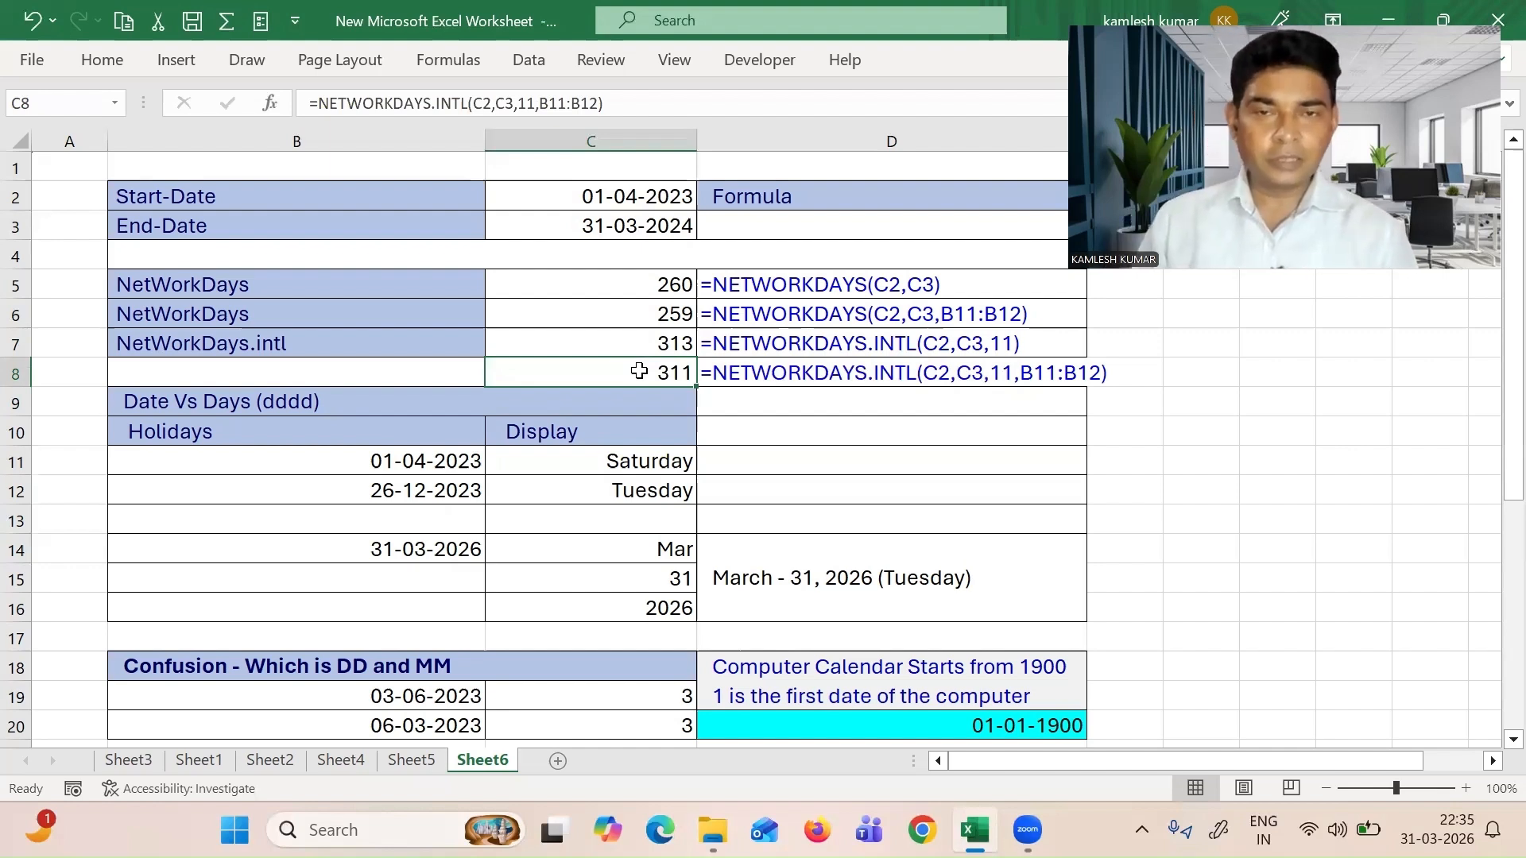
key("Down")
key("Down")
key("Up")
key("Up")
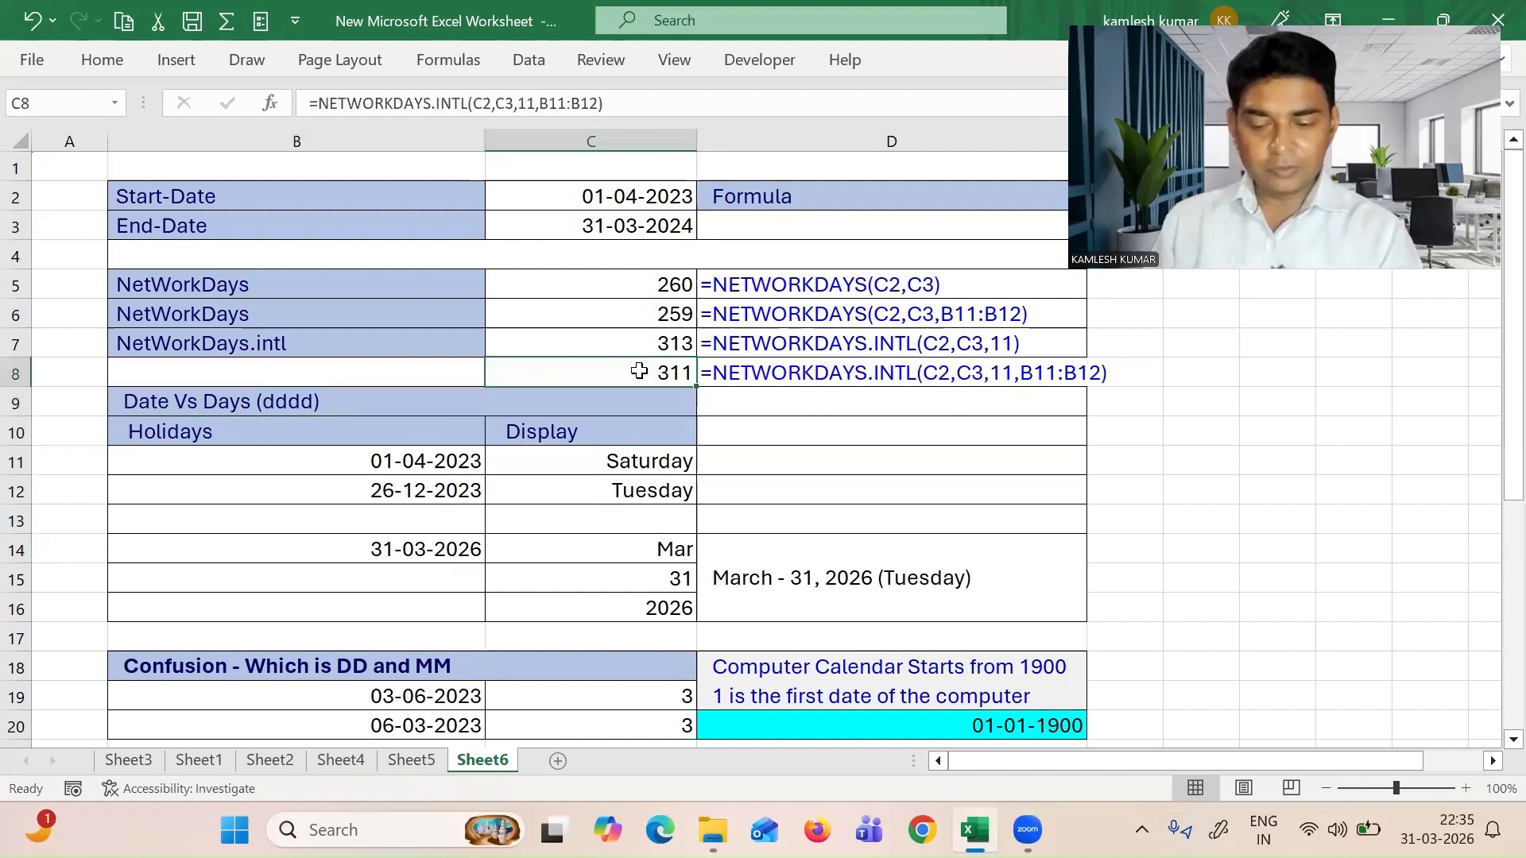